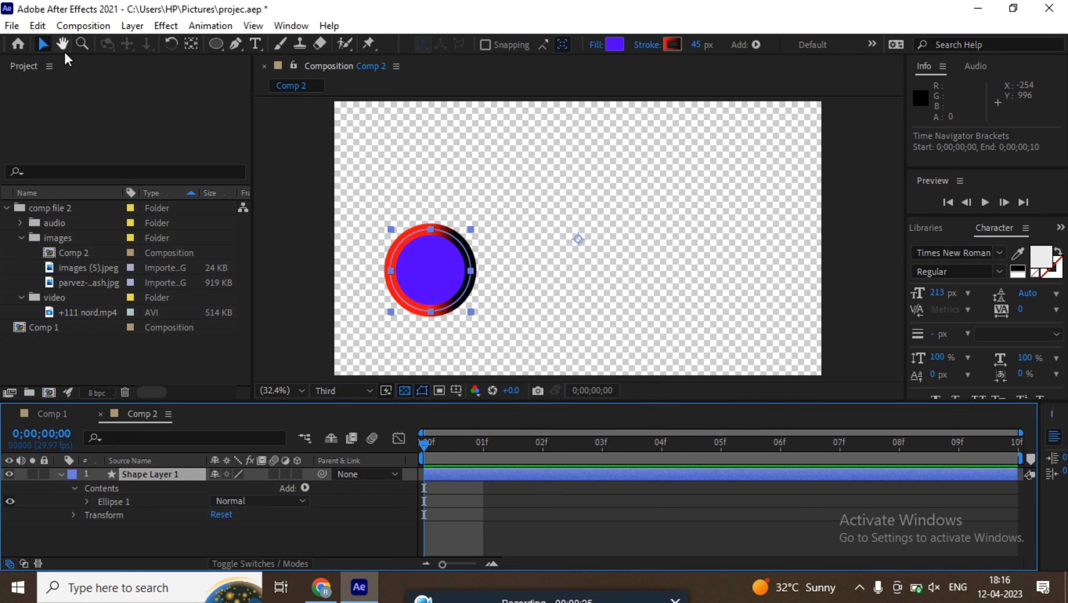
Set the duration of Comp 2 to 5 frames in the composition settings.
click(70, 28)
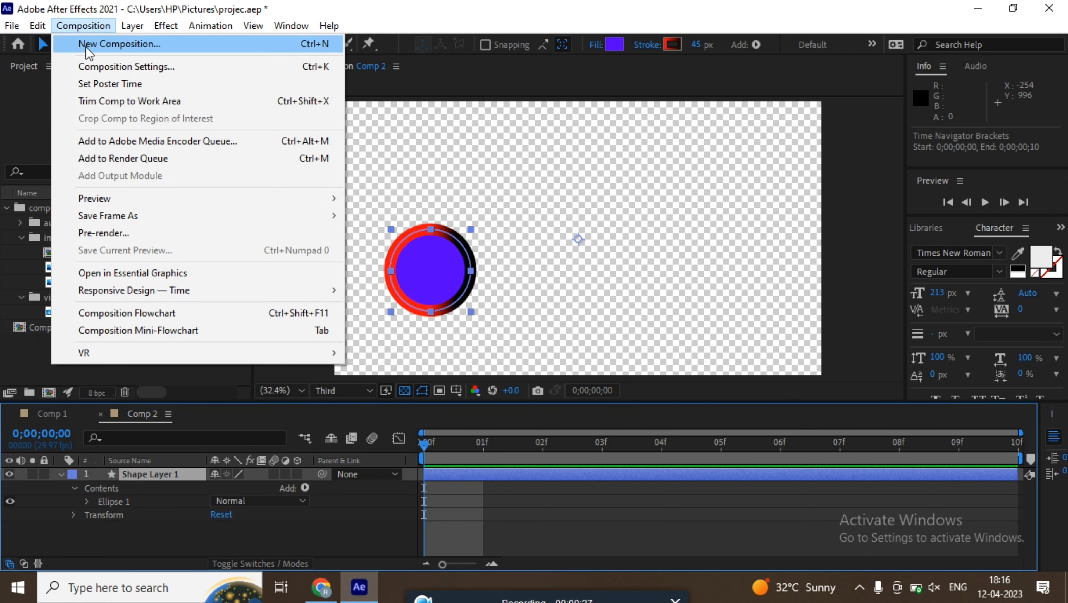
click(121, 67)
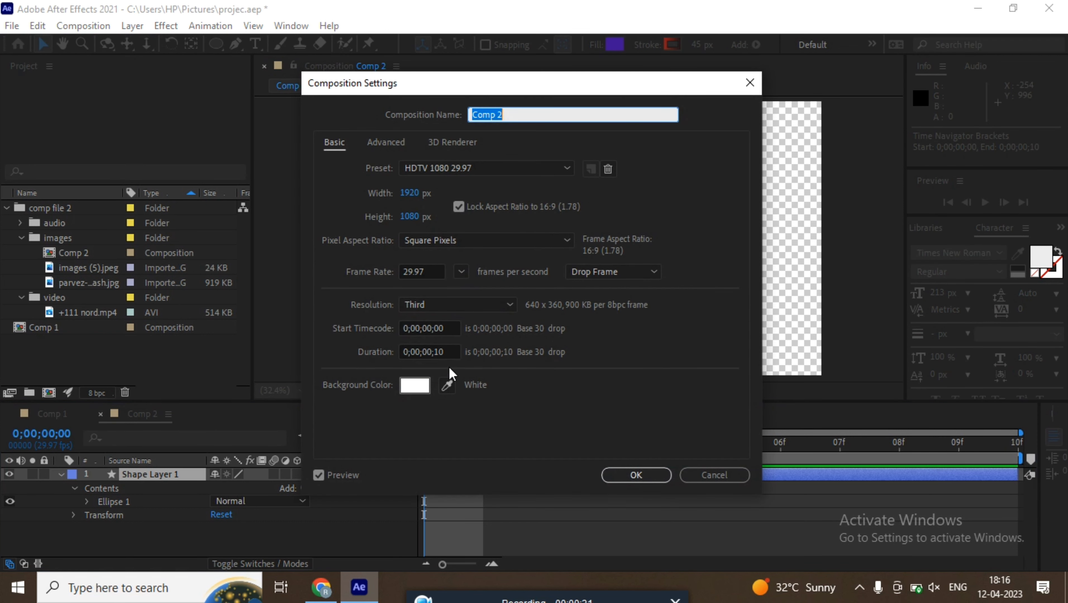
drag(448, 352, 388, 351)
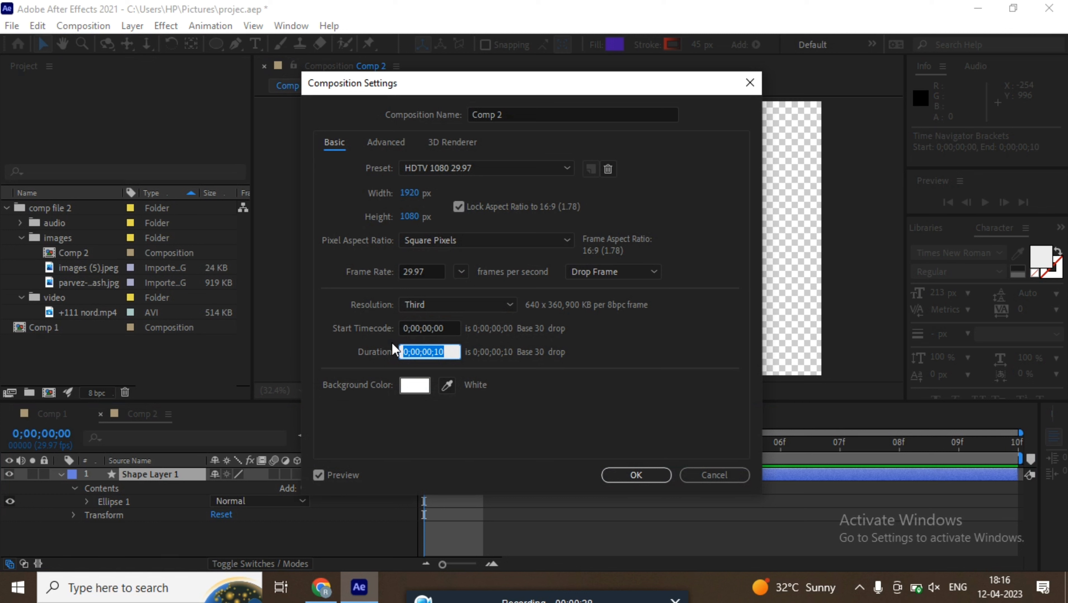
text(5)
click(628, 475)
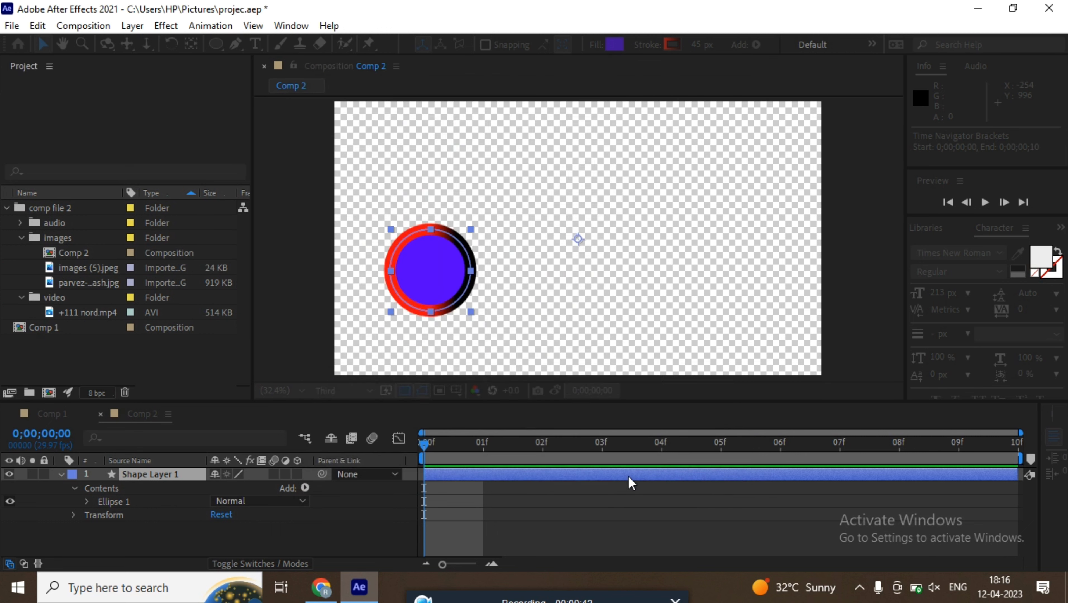
drag(1021, 435, 987, 448)
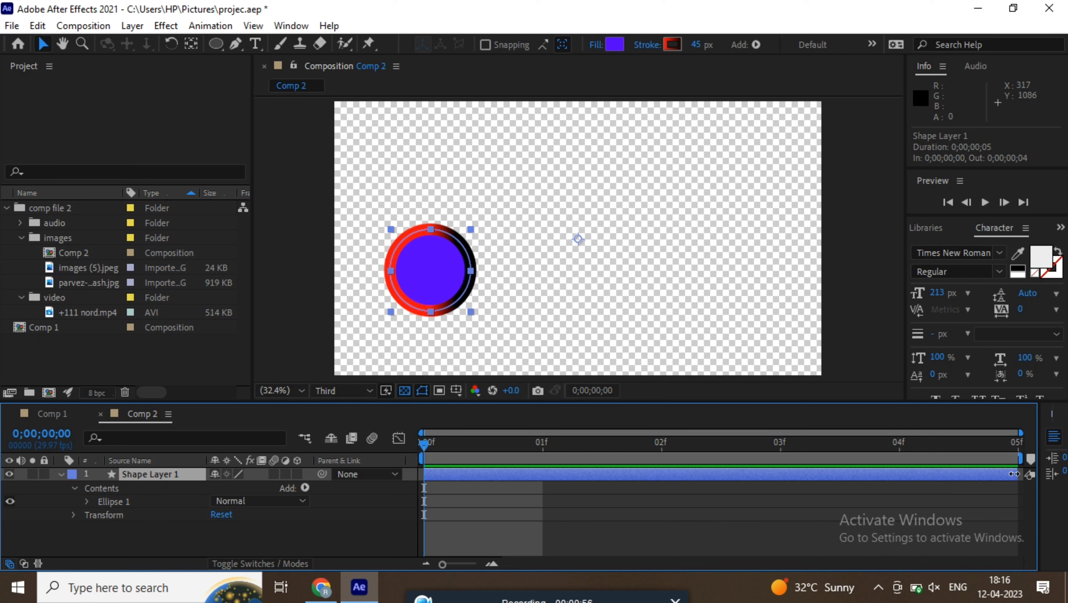
Preview the composition with Shape Layer 1 shortened to four frames and extend the layer back to five frames.
drag(1014, 474, 898, 474)
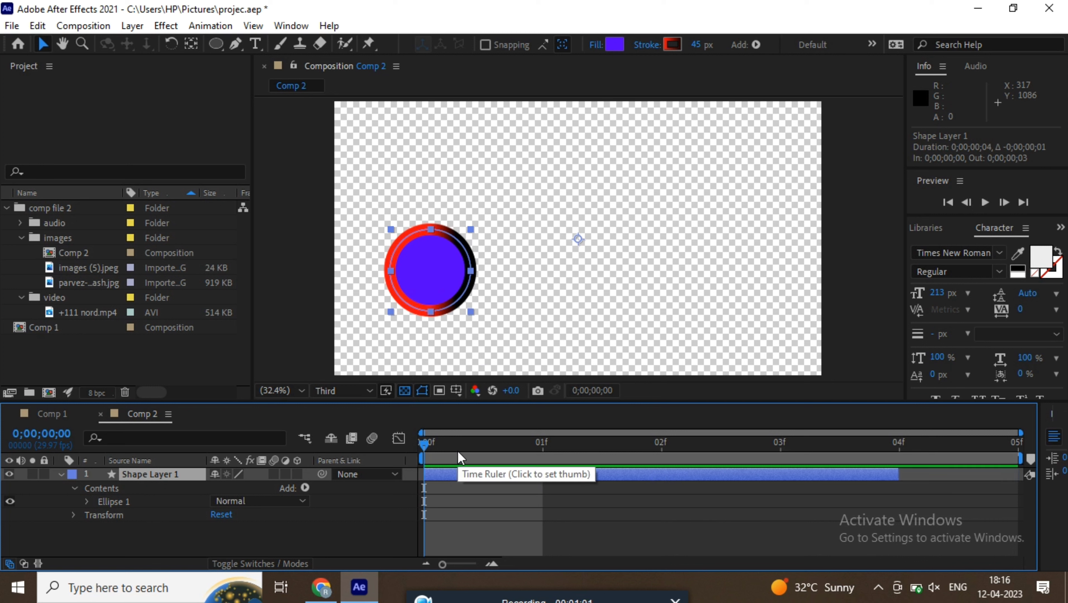
key(space)
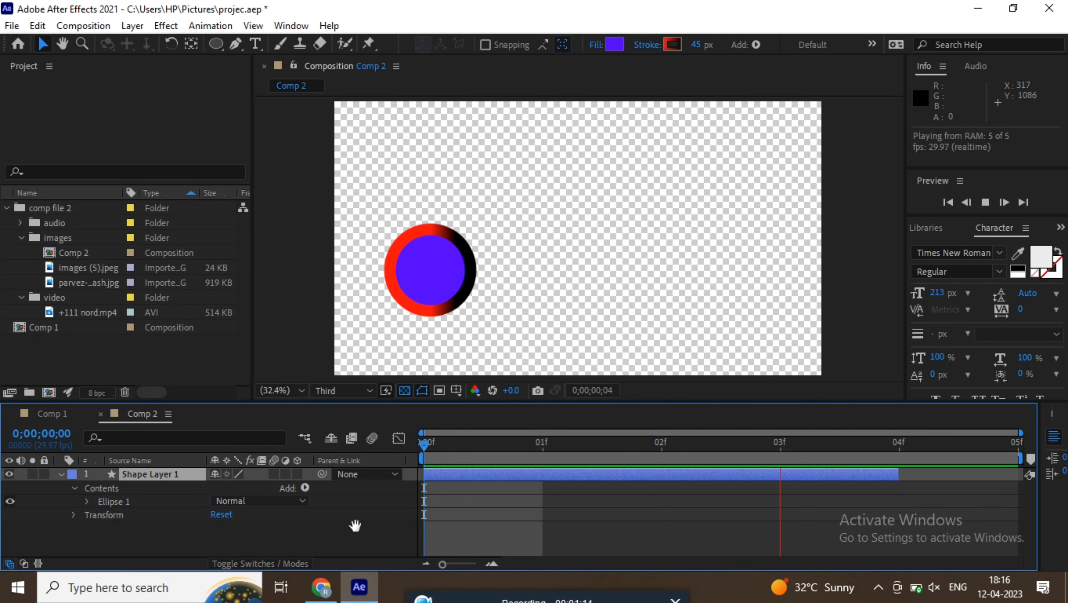
key(space)
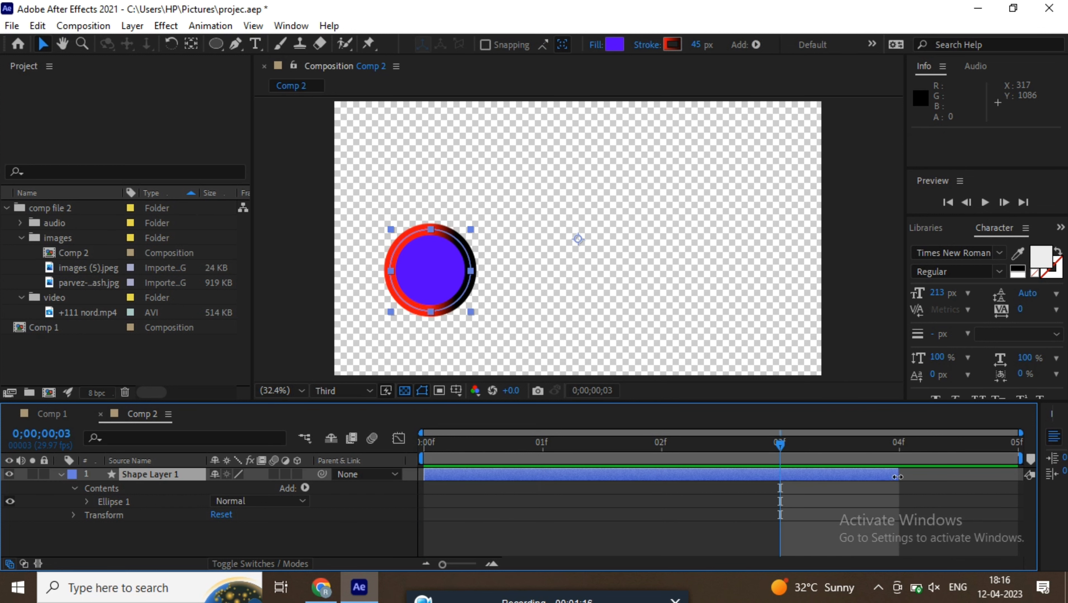
drag(897, 477, 972, 473)
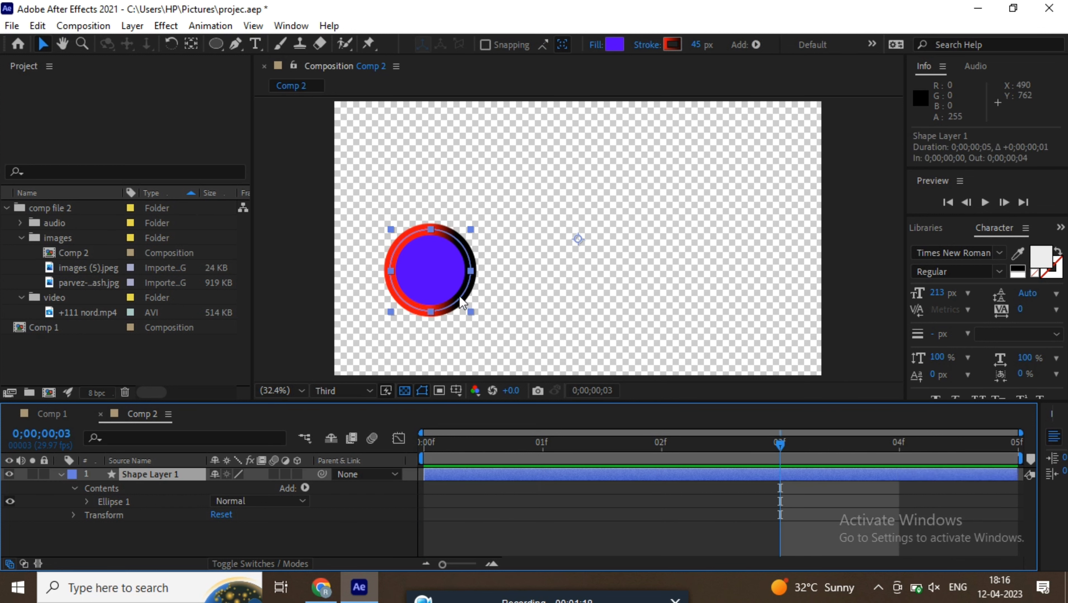
Duplicate the circle's shape layer and place the copy in the upper right of the frame at about 1966, 210.
click(542, 348)
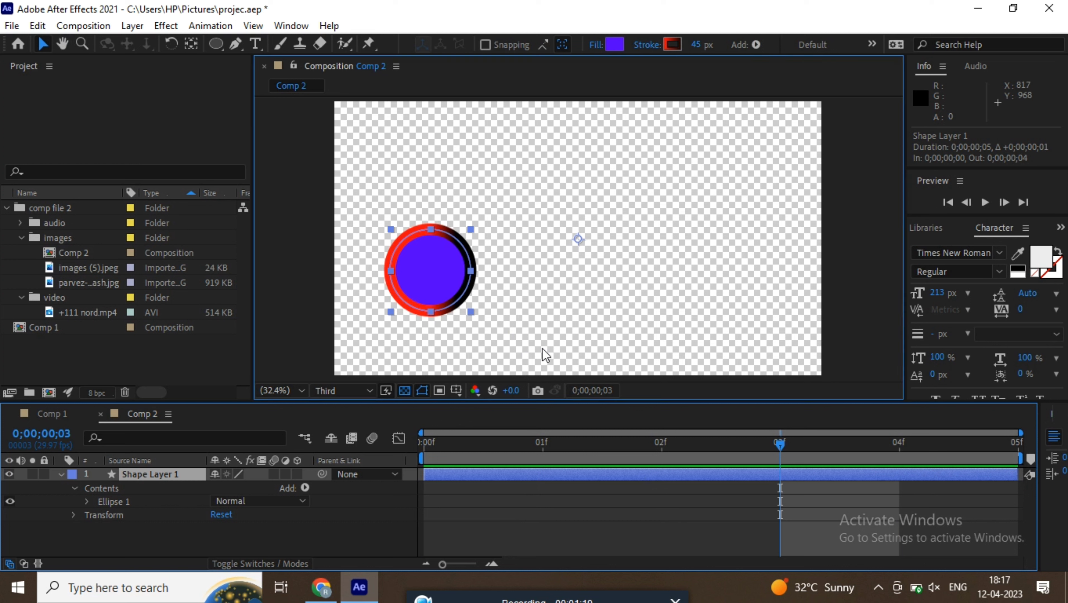
click(444, 281)
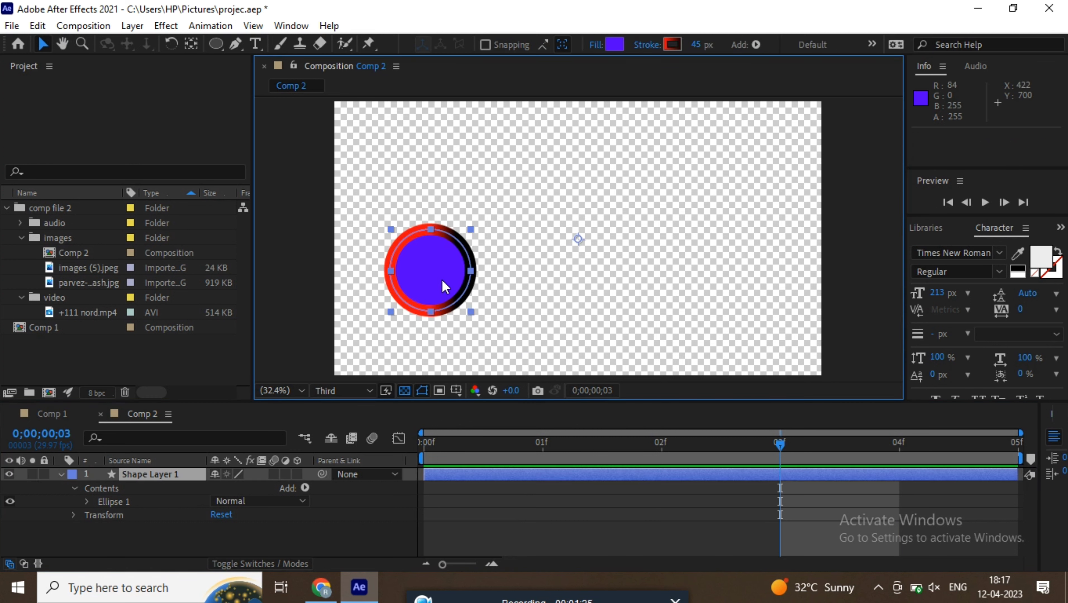
key(ctrl+d)
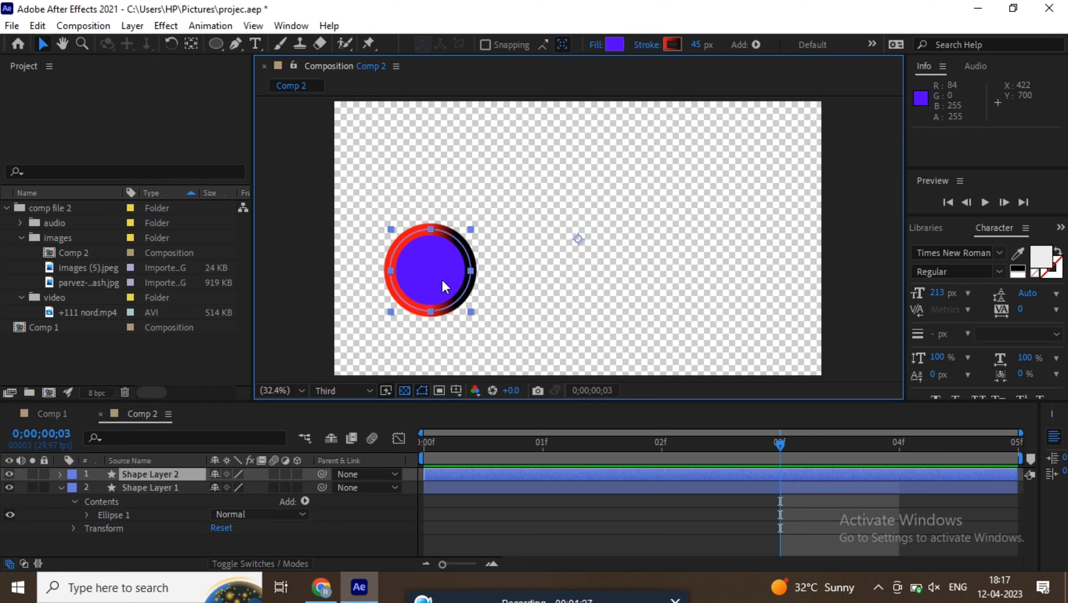
drag(443, 280, 682, 184)
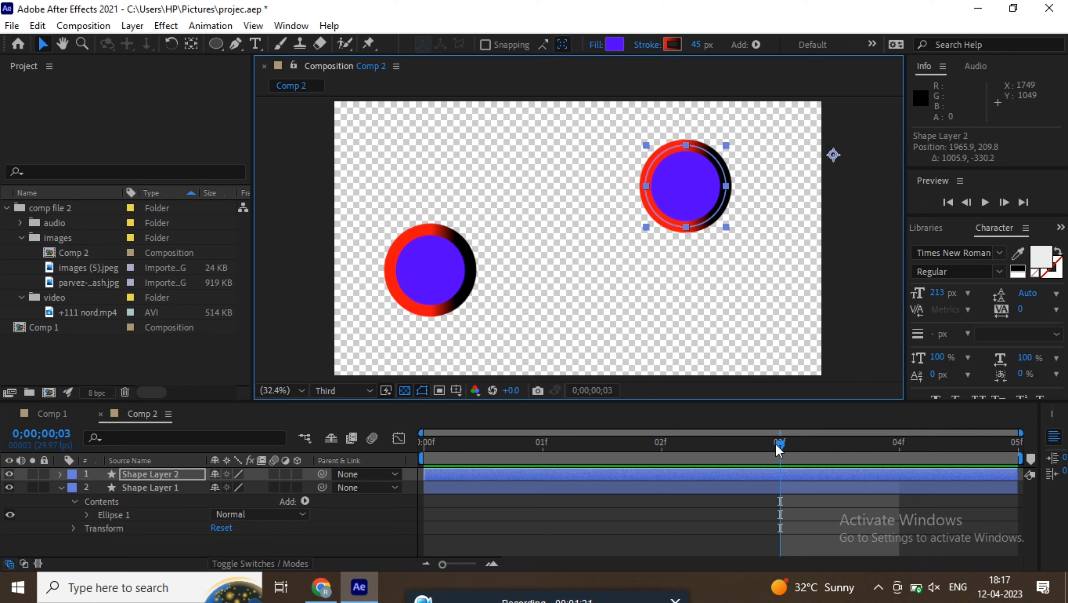
Scrub the timeline to frame 4 and back to the start with no layer selected.
drag(779, 449, 890, 465)
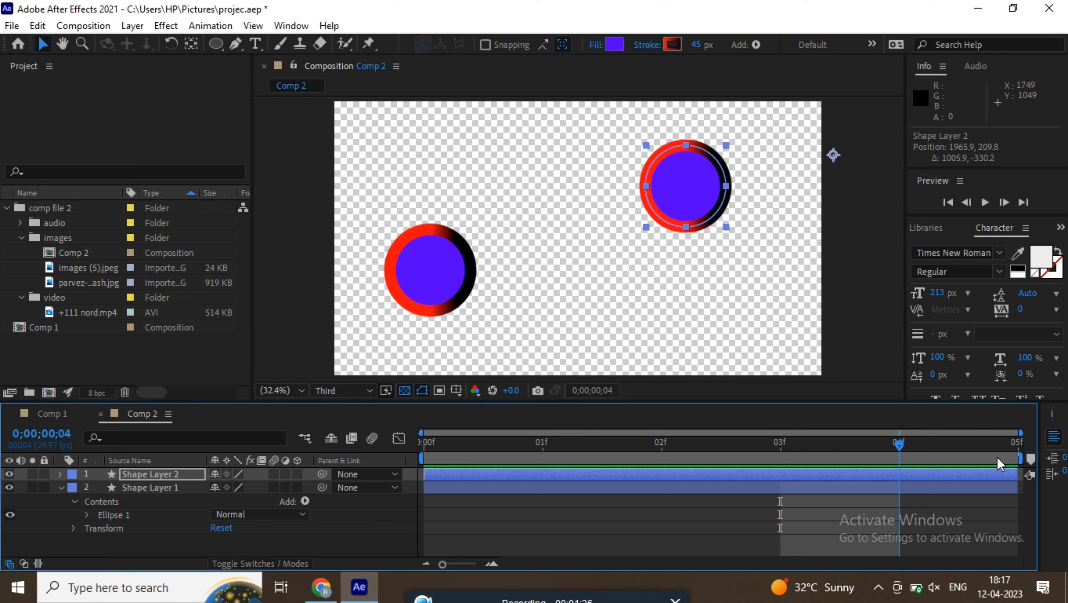
drag(1038, 457, 899, 465)
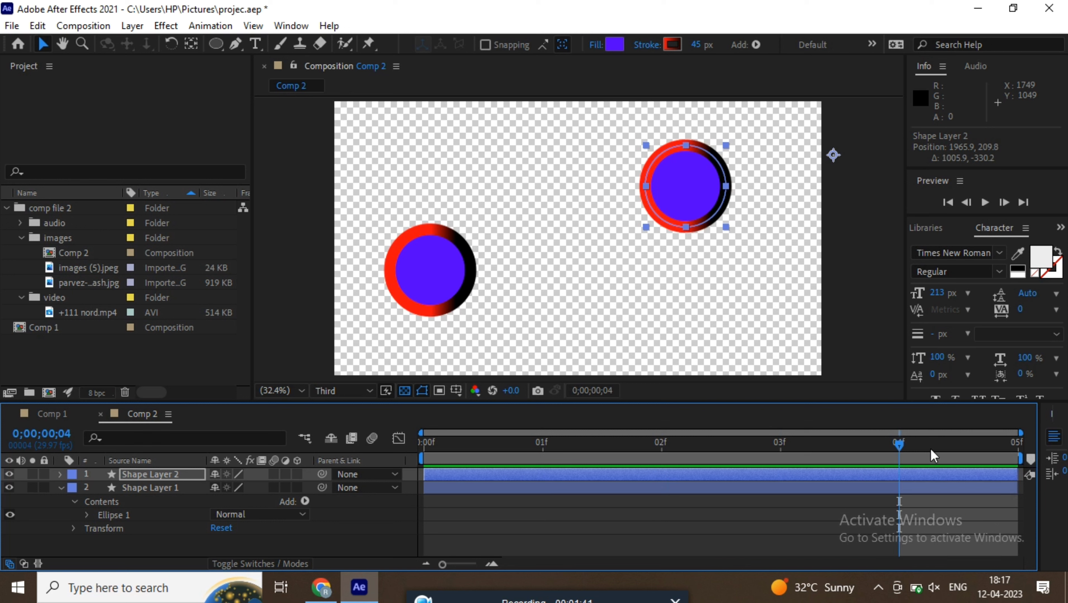
click(1012, 513)
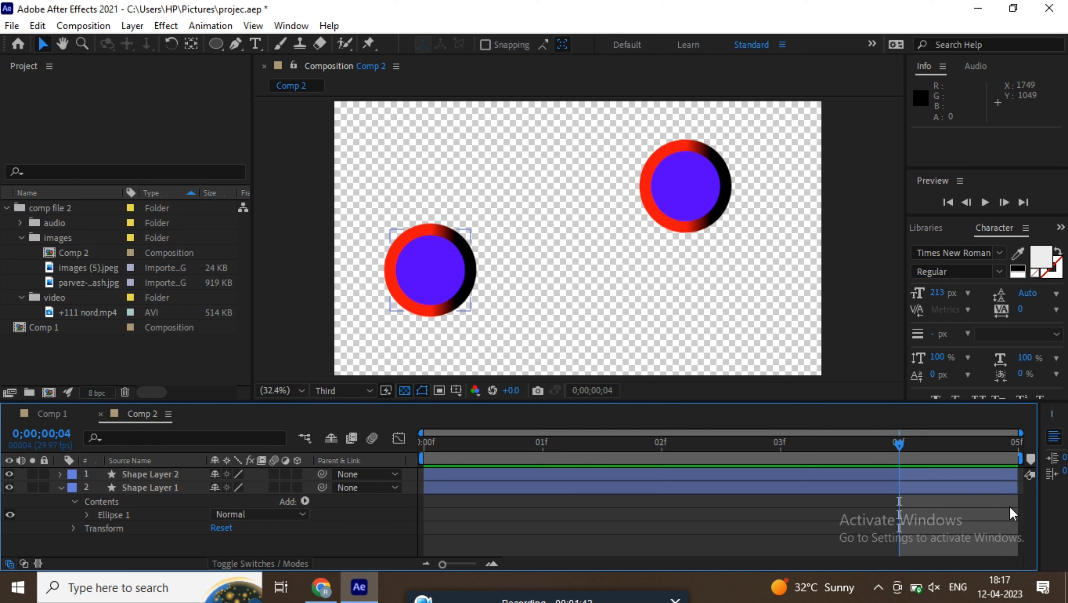
drag(900, 444, 414, 459)
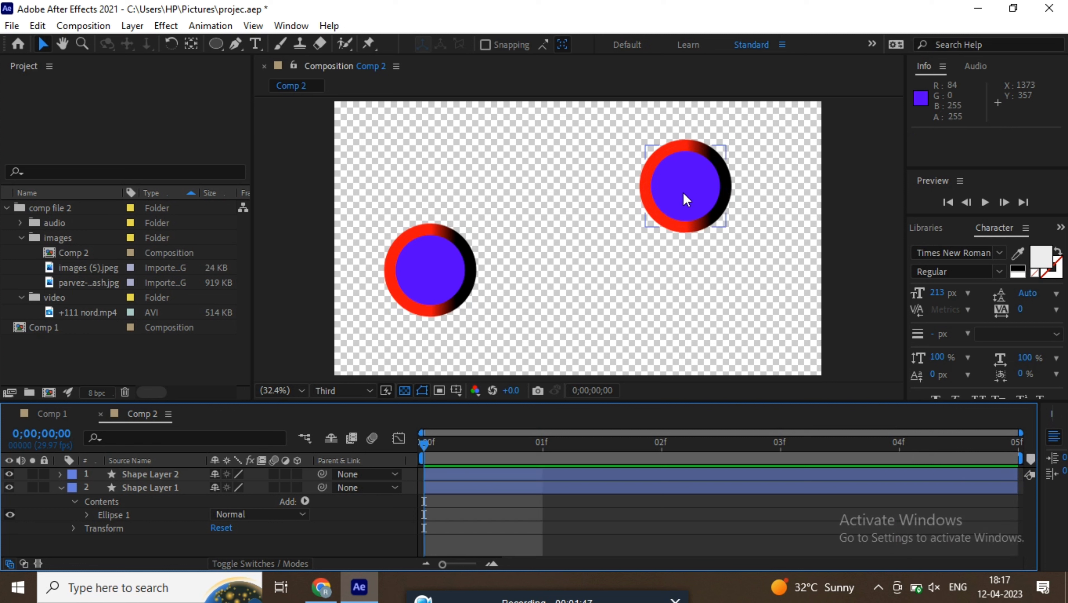
Trim both ends of Shape Layer 2 so it spans only frame 1 to frame 2, and preview the composition.
drag(1017, 488, 1066, 486)
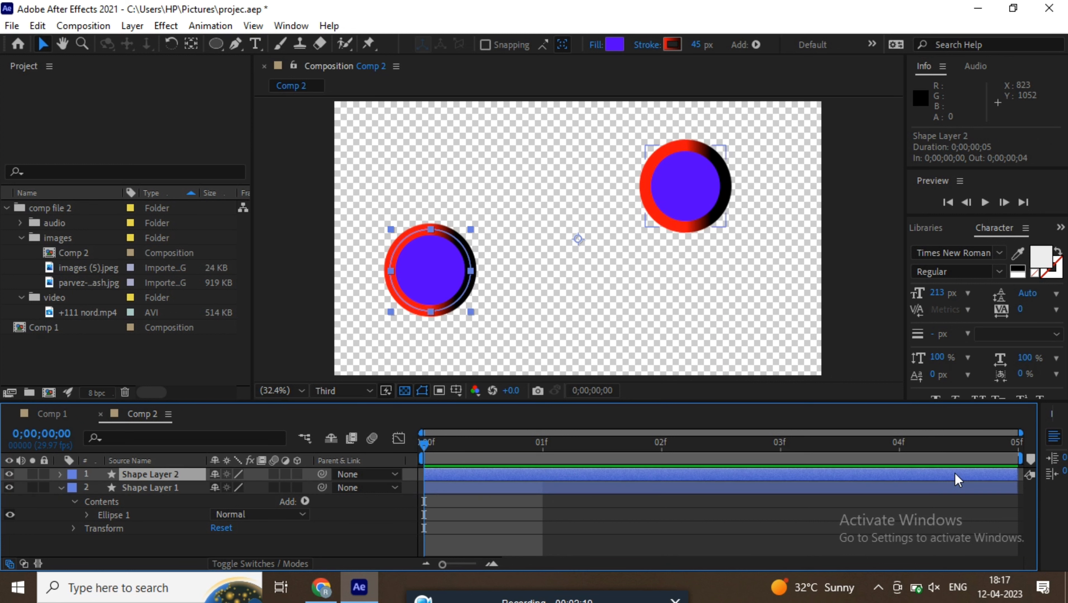
click(1032, 471)
drag(1017, 475, 947, 476)
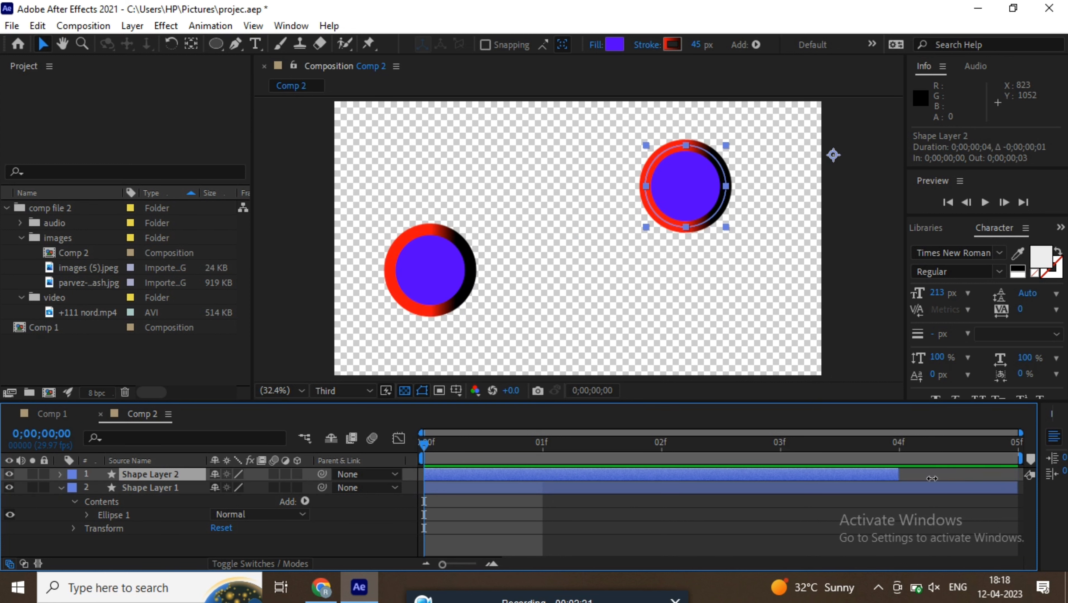
drag(863, 483, 661, 485)
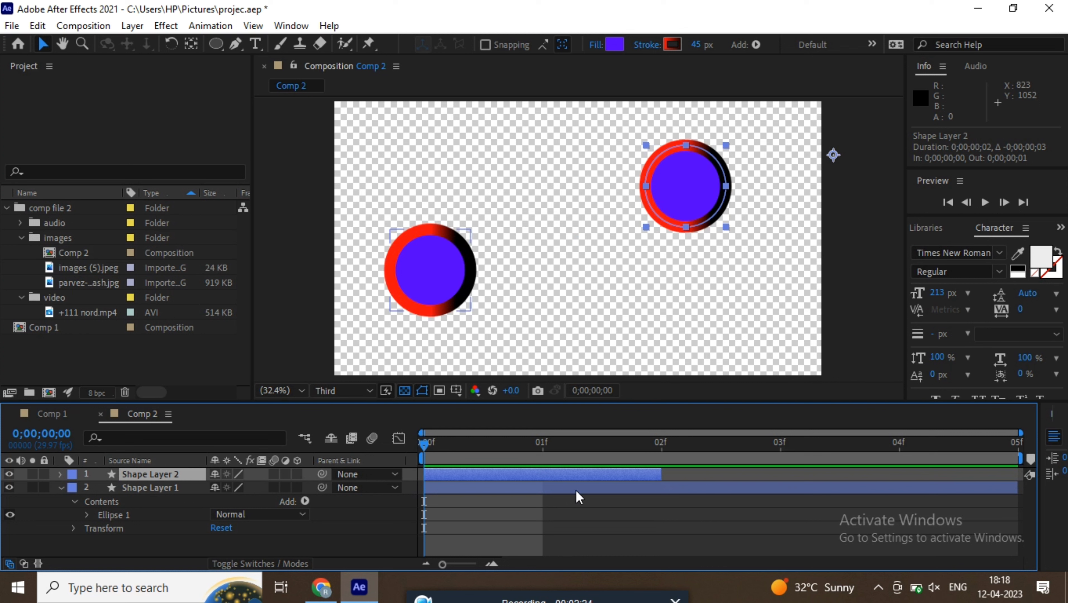
drag(423, 475, 558, 477)
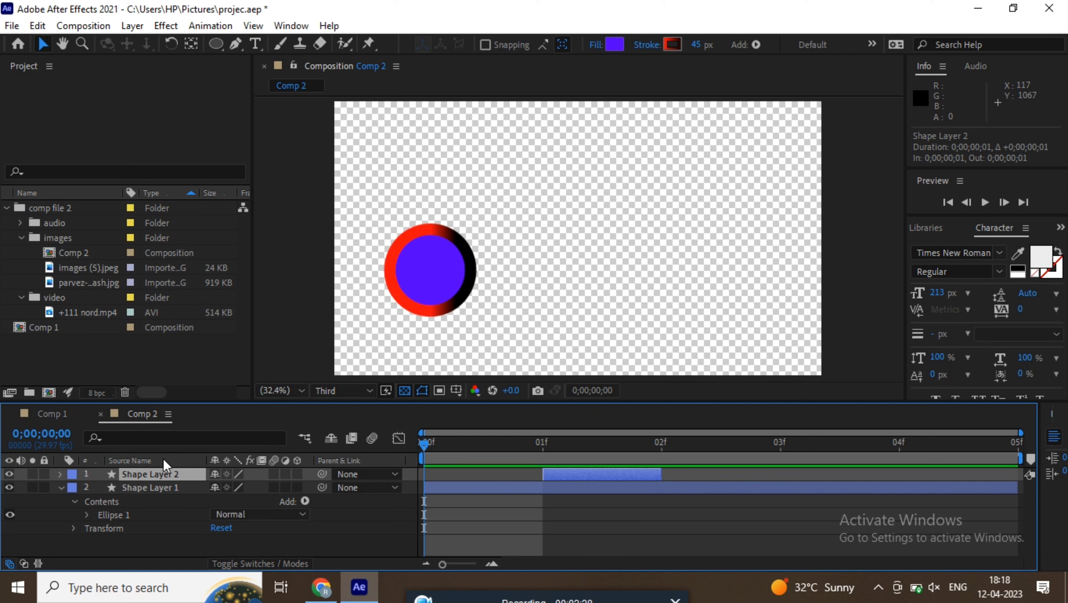
key(space)
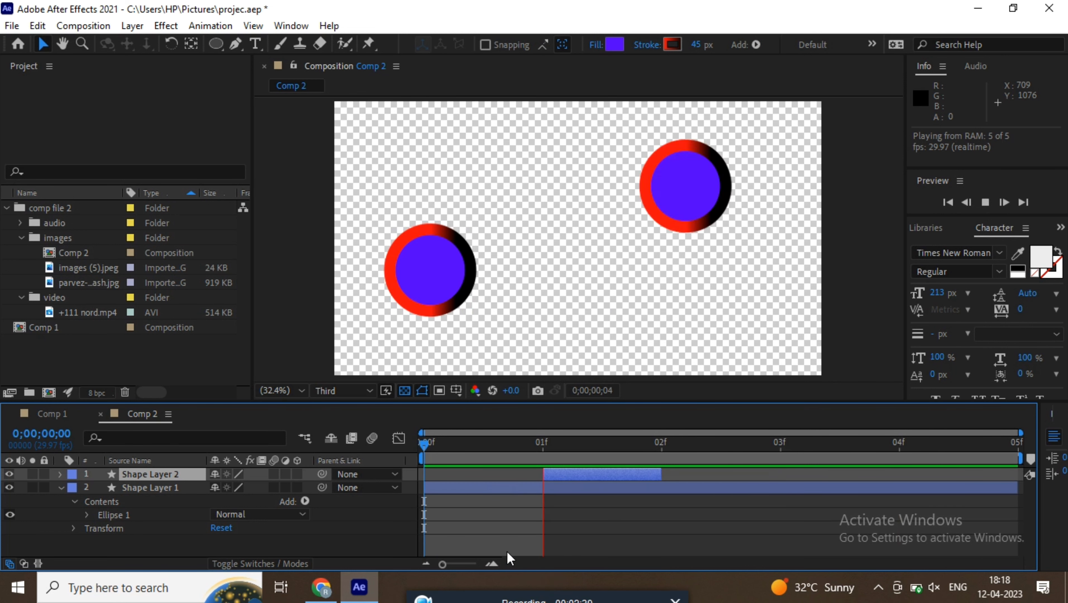
key(space)
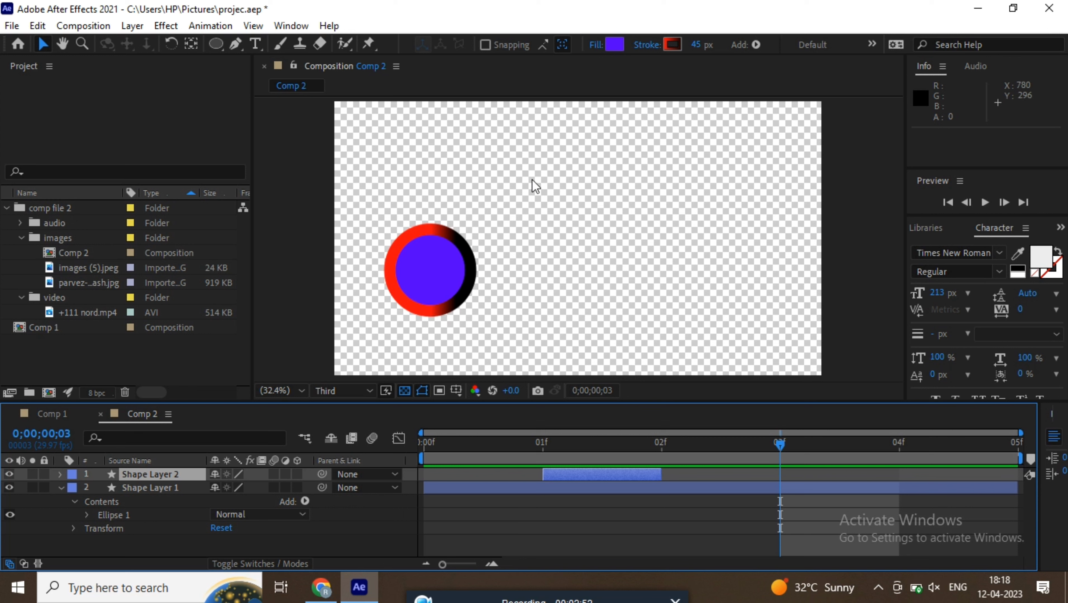
Shorten the work area to end at the 3-frame mark and preview it from the first frame.
mouse_move(1022, 457)
mouse_down()
mouse_move(715, 466)
mouse_move(748, 465)
mouse_up()
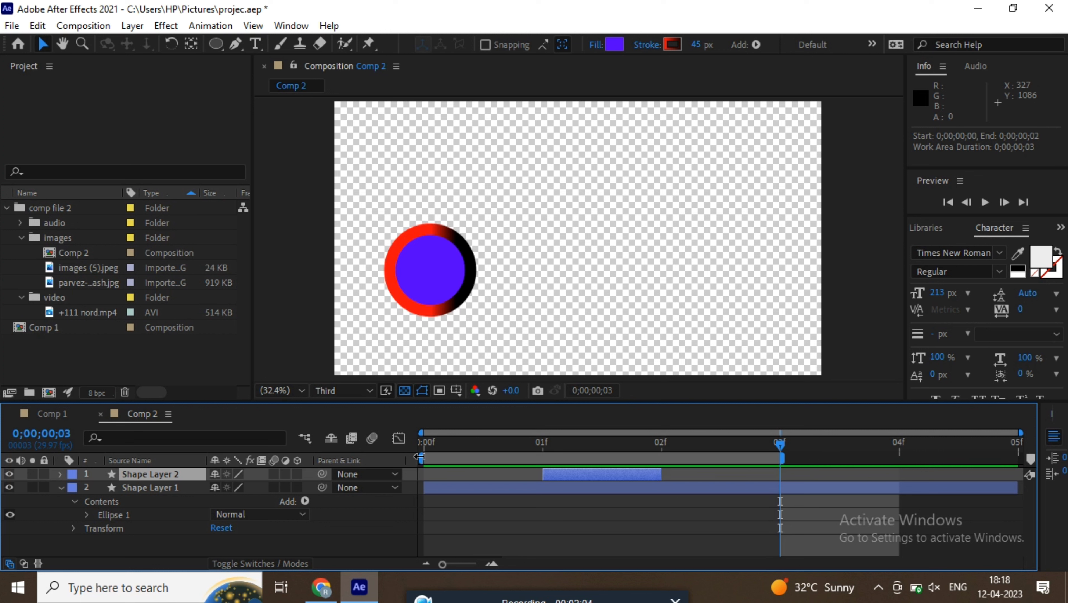
drag(780, 444, 436, 484)
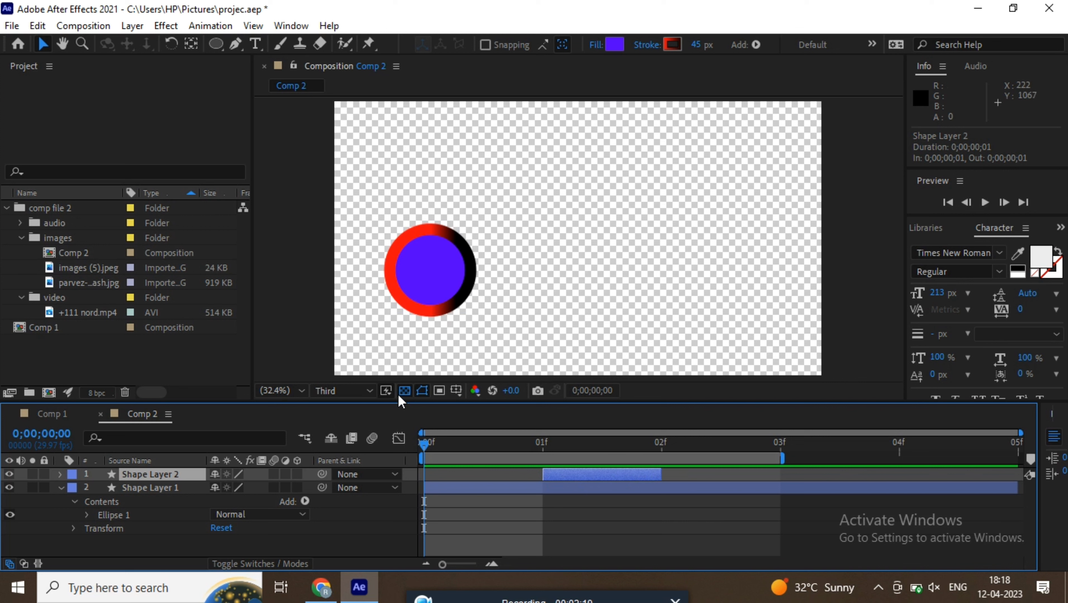
key(space)
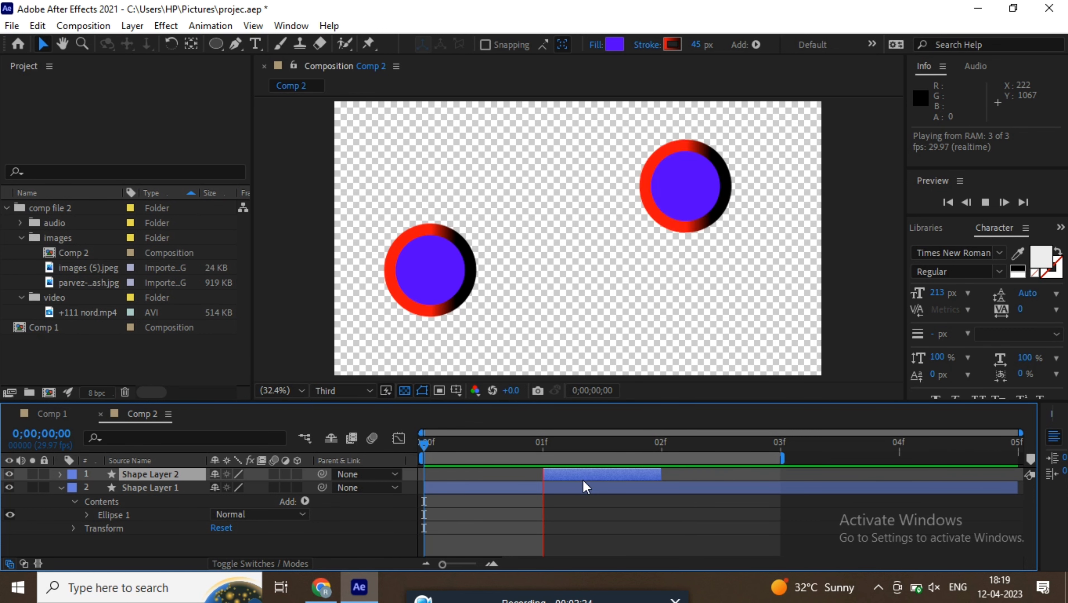
key(space)
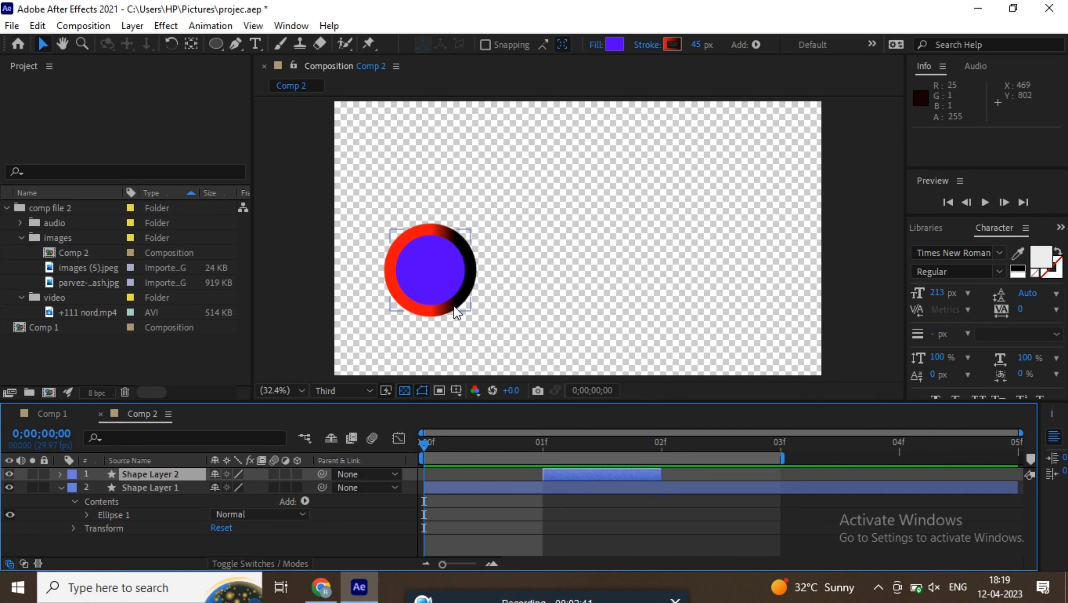
drag(421, 457, 440, 479)
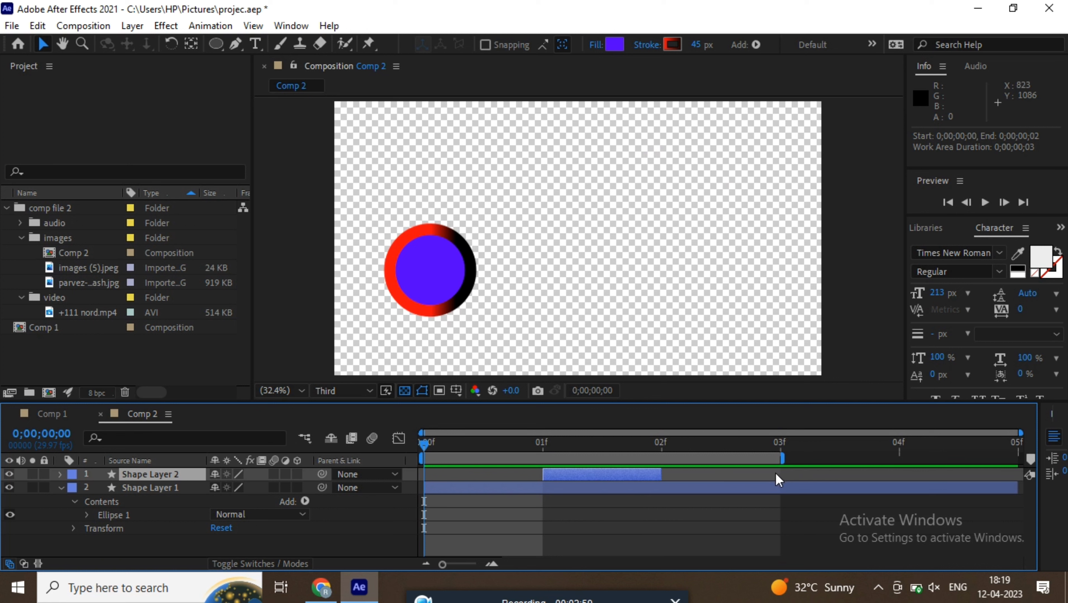
Trim the composition to its work area and preview the shortened result.
click(83, 26)
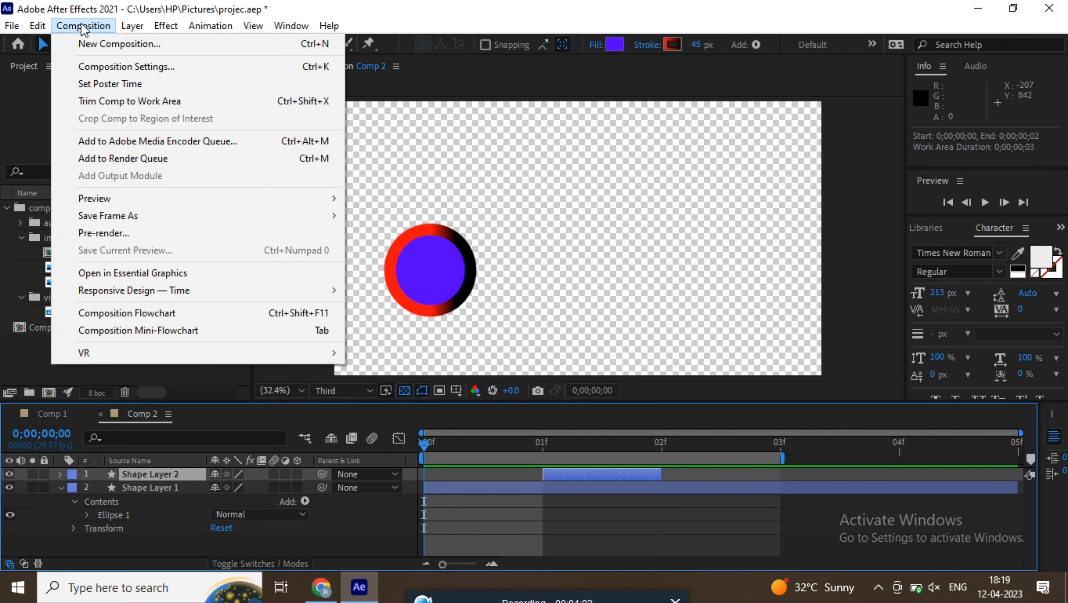
click(129, 106)
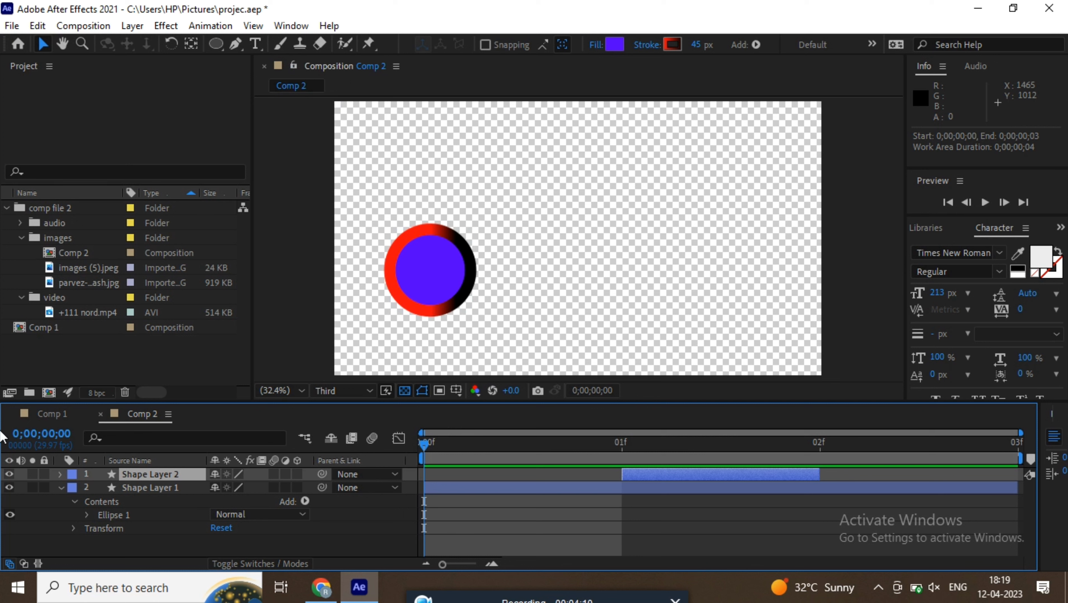
key(space)
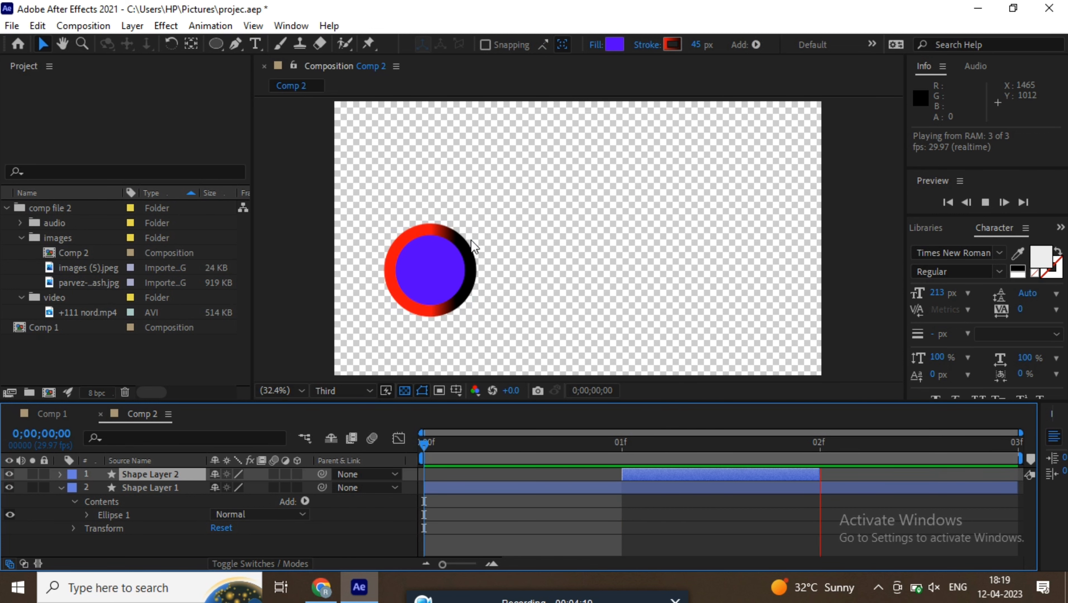
Check the trimmed composition's duration in the composition settings.
click(96, 28)
click(120, 67)
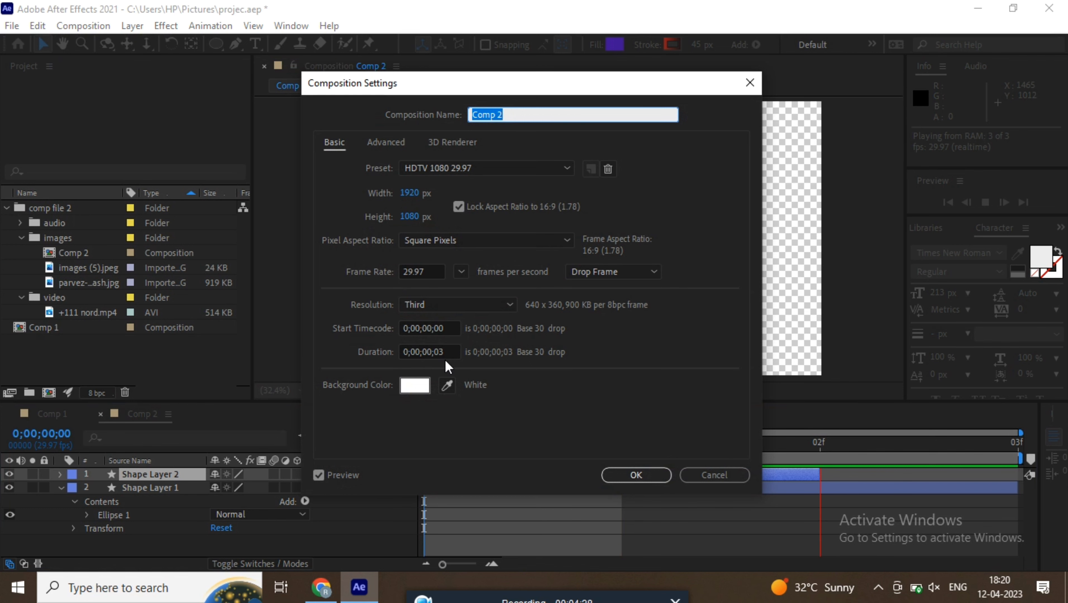
click(646, 476)
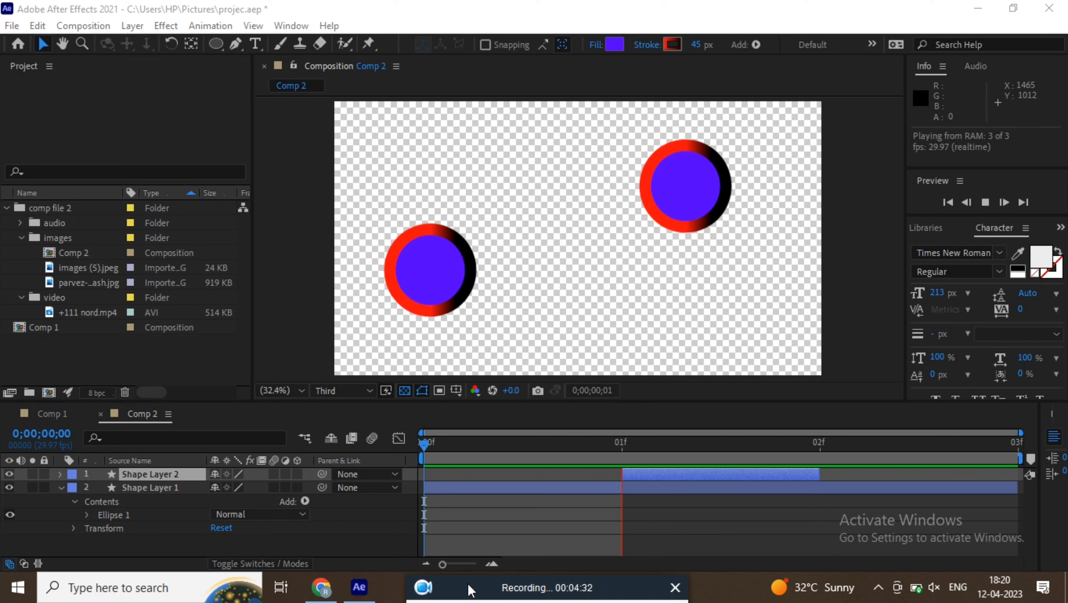
Create a new composition from the +111 nord.mp4 video footage.
click(429, 597)
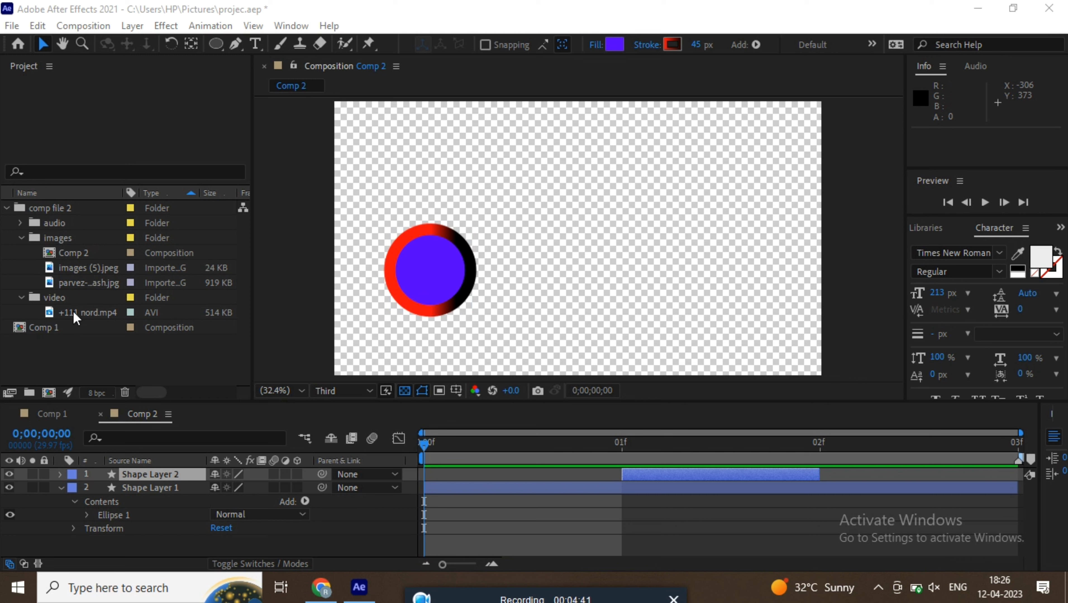
drag(73, 313, 48, 393)
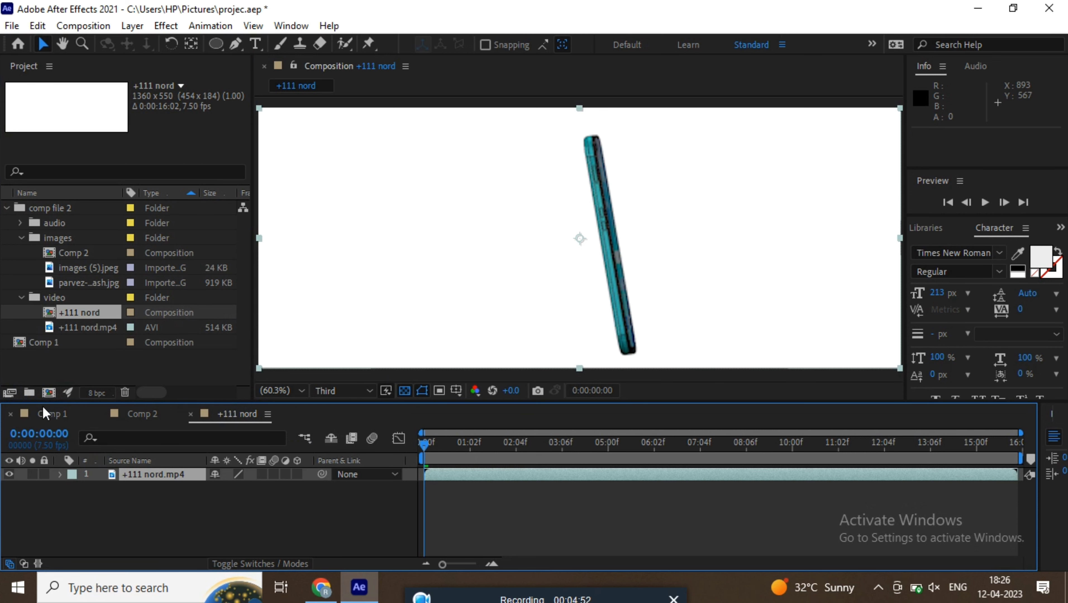
Look through the Comp 1, Comp 2 and +111 nord timelines, finishing on the +111 nord composition.
click(50, 410)
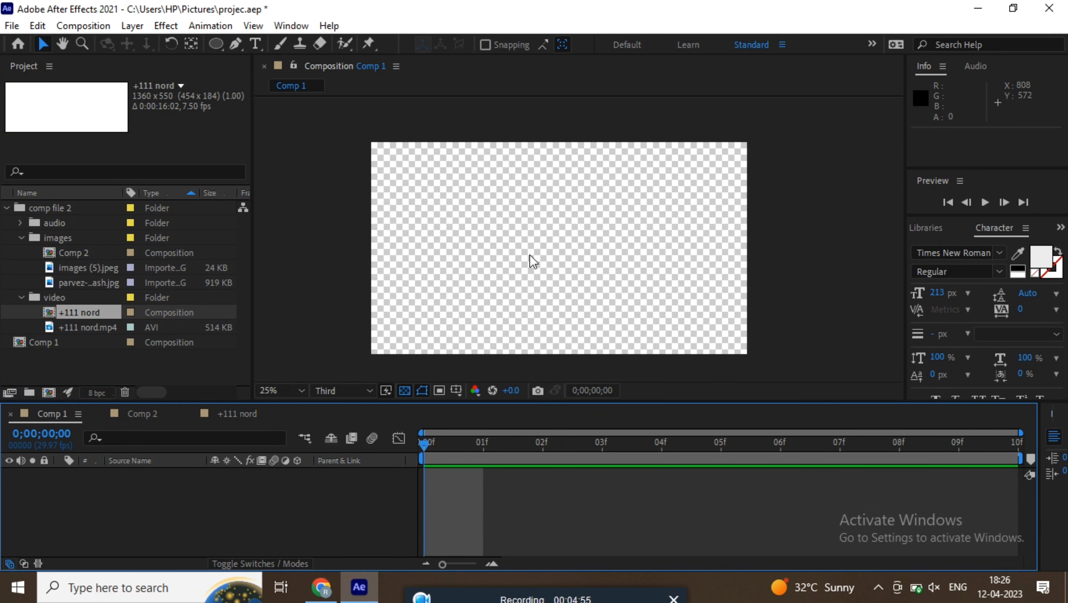
click(140, 414)
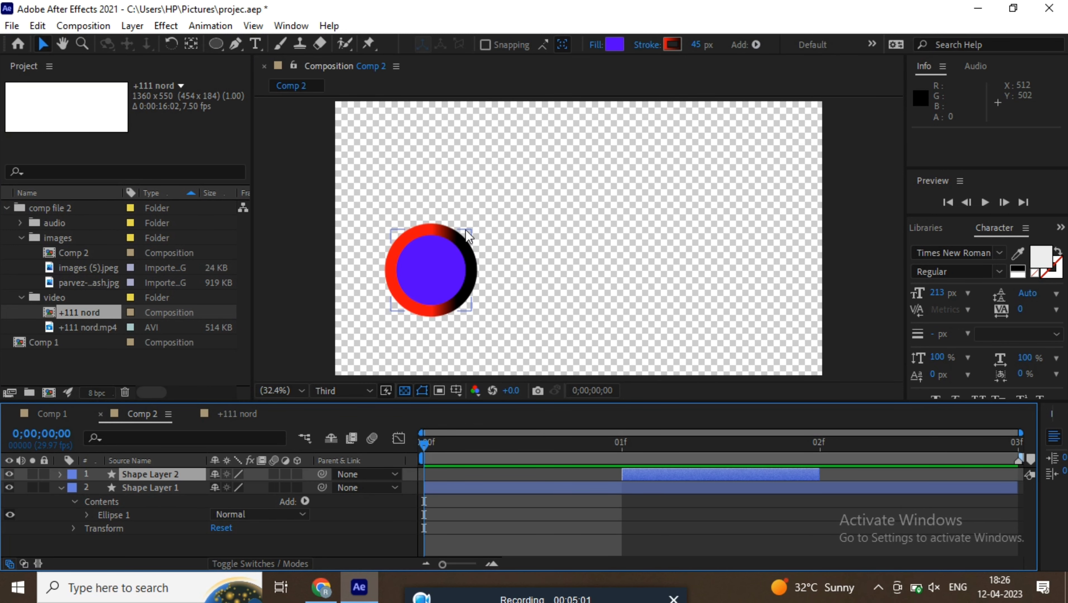
click(226, 415)
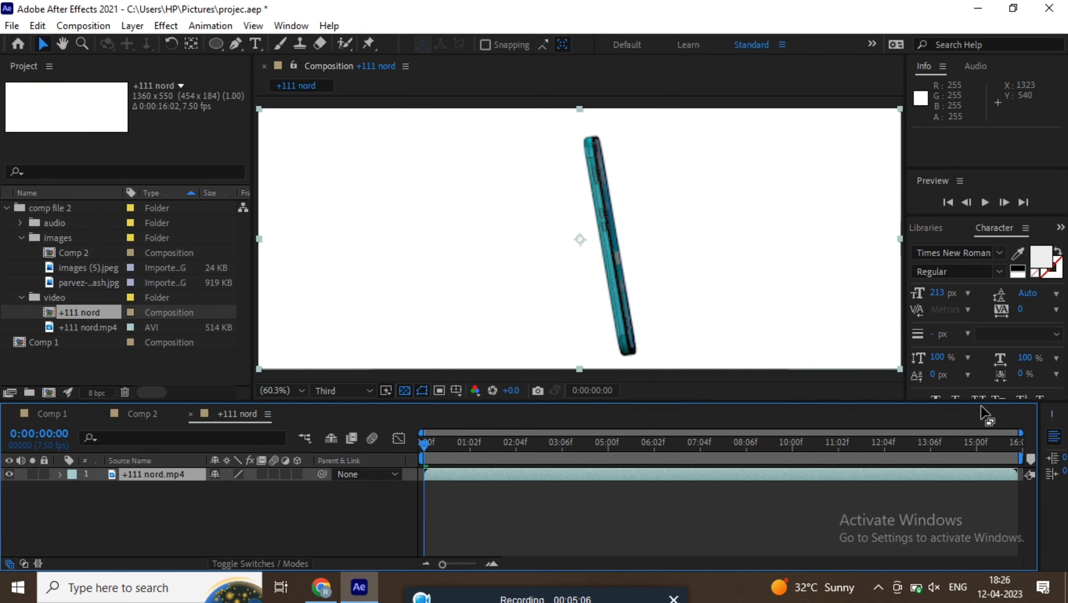
mouse_move(1022, 433)
mouse_down()
mouse_move(718, 437)
mouse_move(1021, 433)
mouse_up()
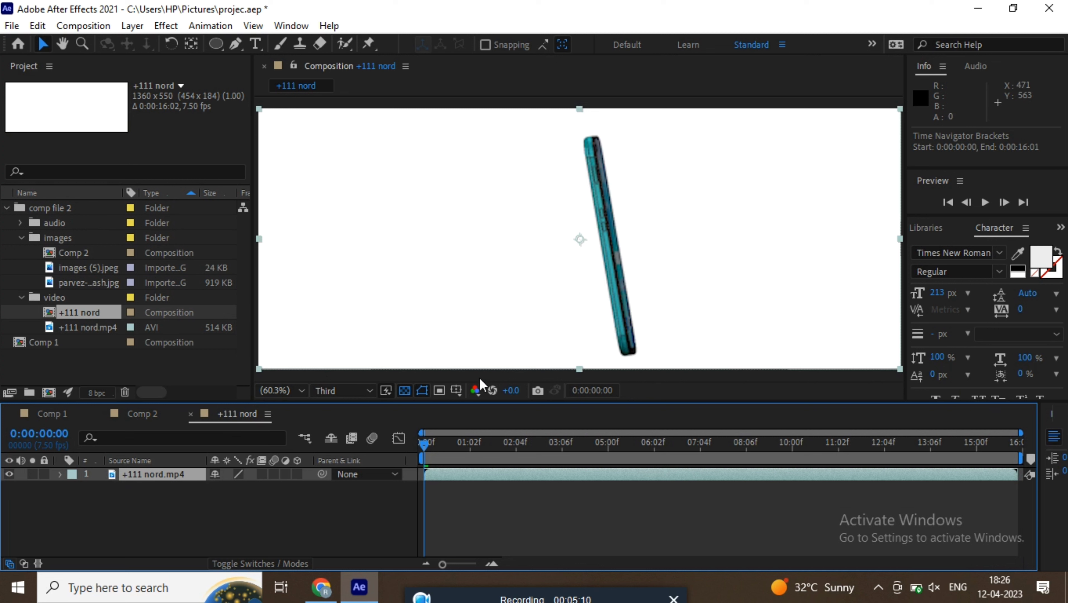
Preview the +111 nord composition from its first frame.
key(space)
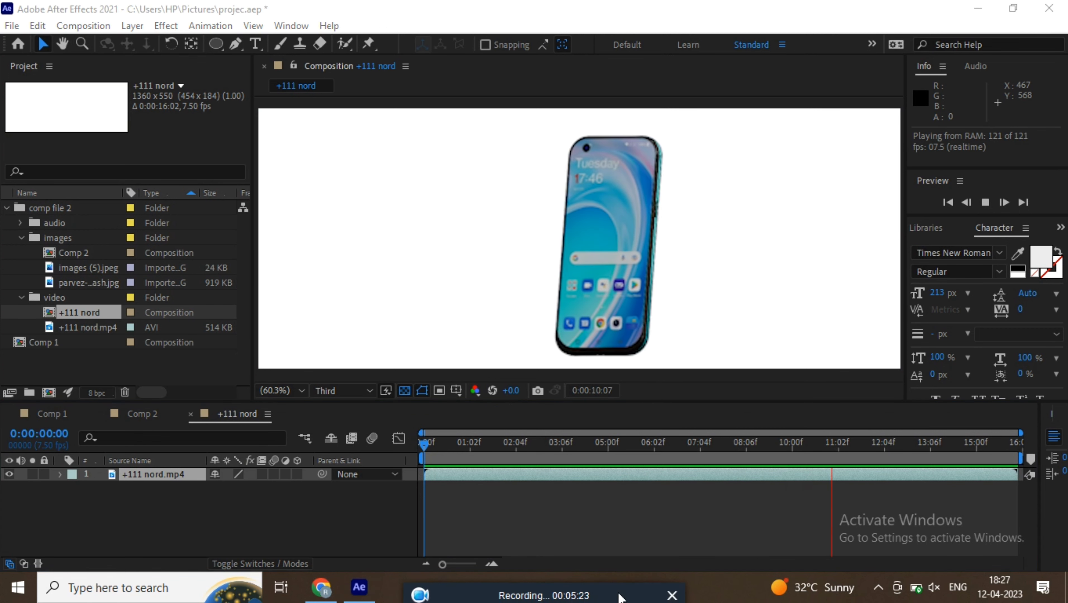
click(430, 600)
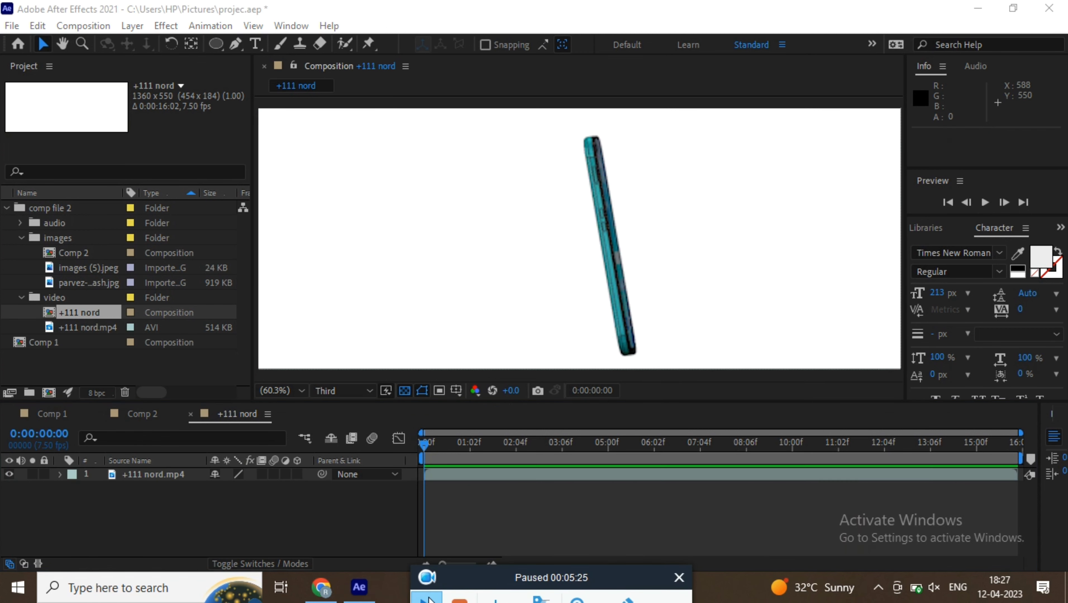
click(427, 599)
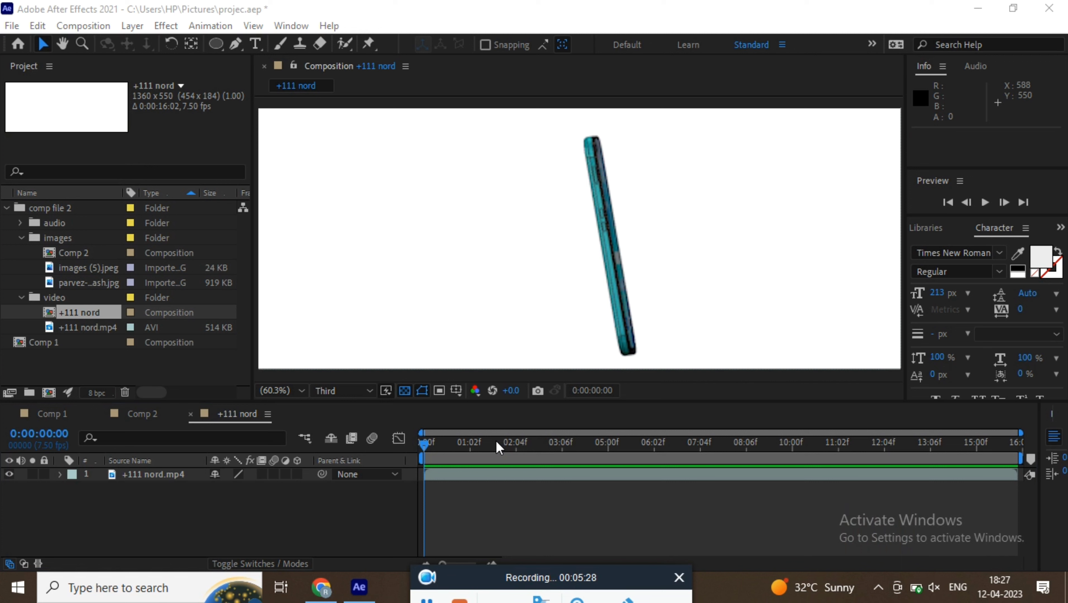
click(491, 492)
click(496, 331)
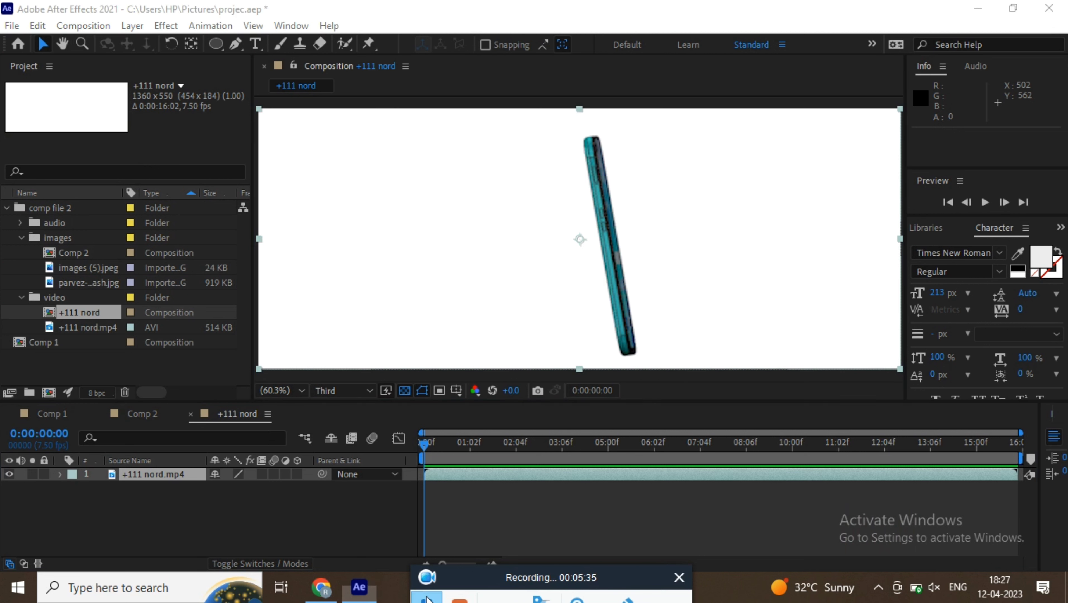
click(426, 599)
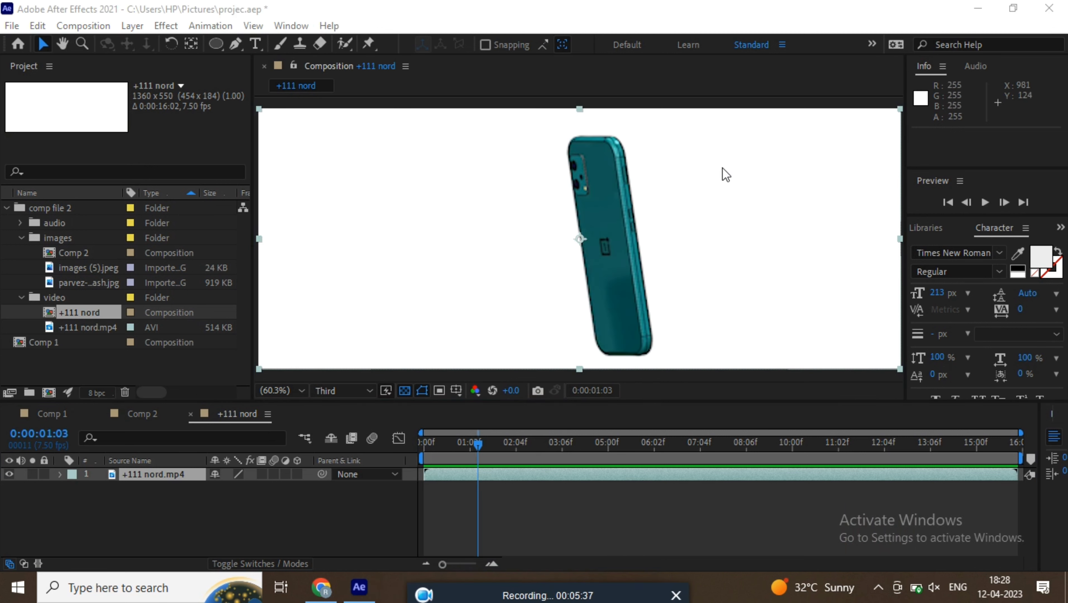
Add a horizontal text layer reading "mobail" over the upper part of the phone video.
click(255, 44)
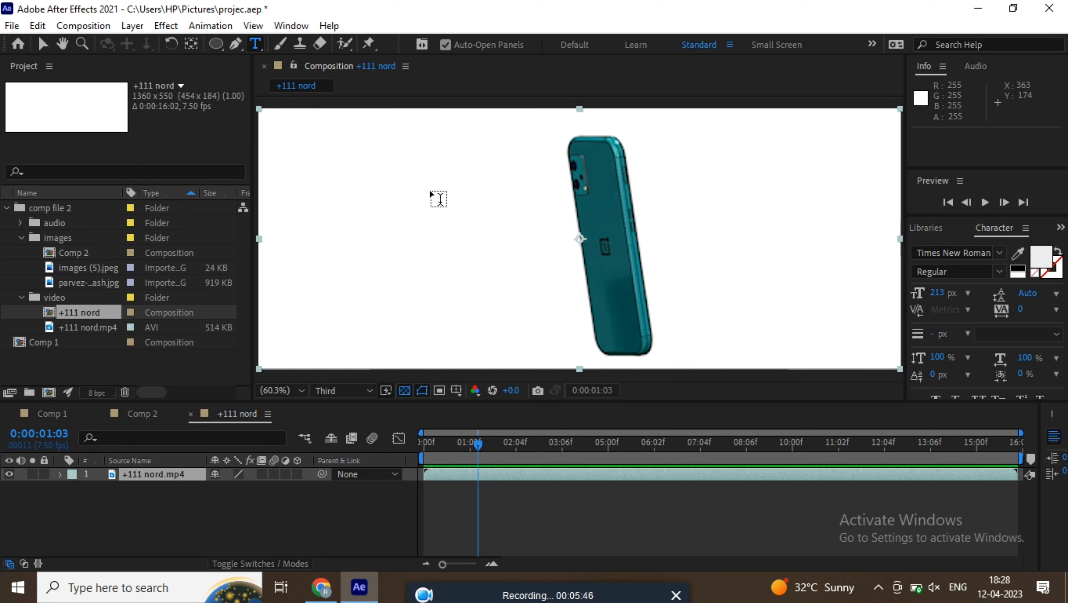
click(396, 172)
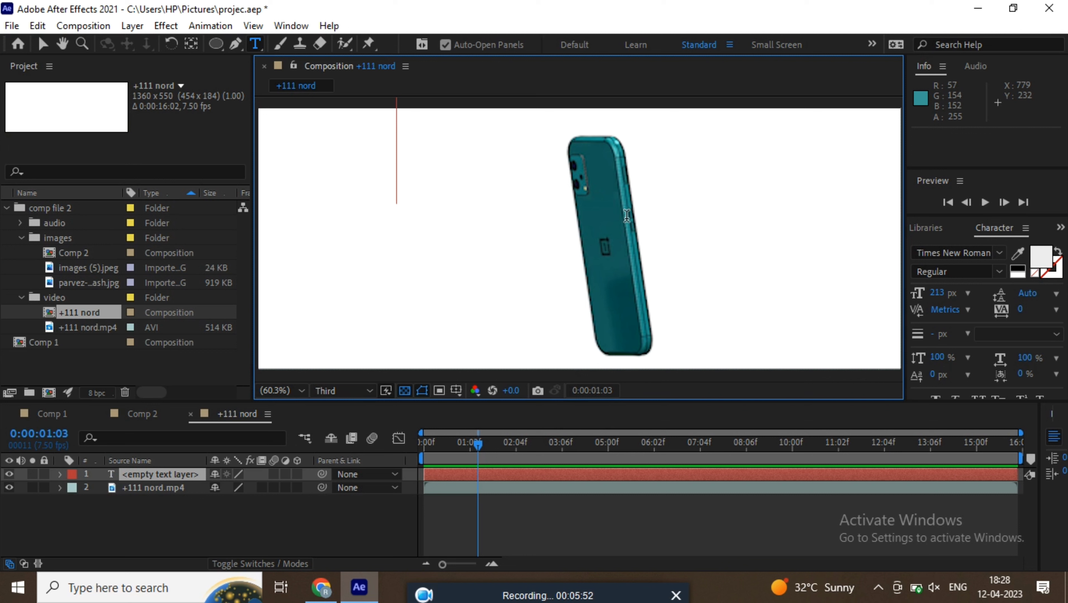
text(m)
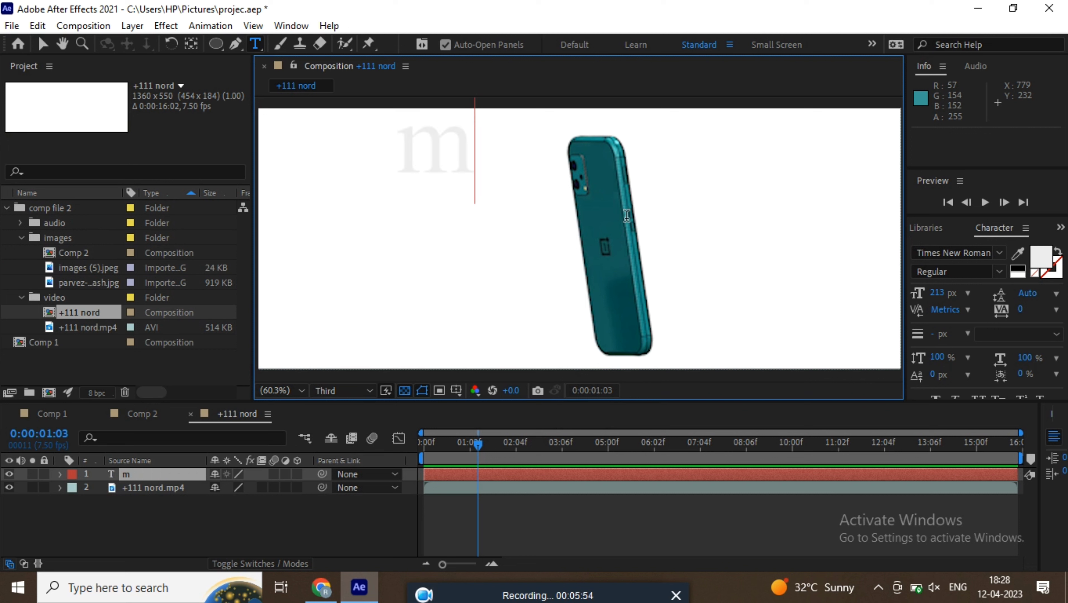
text(obail)
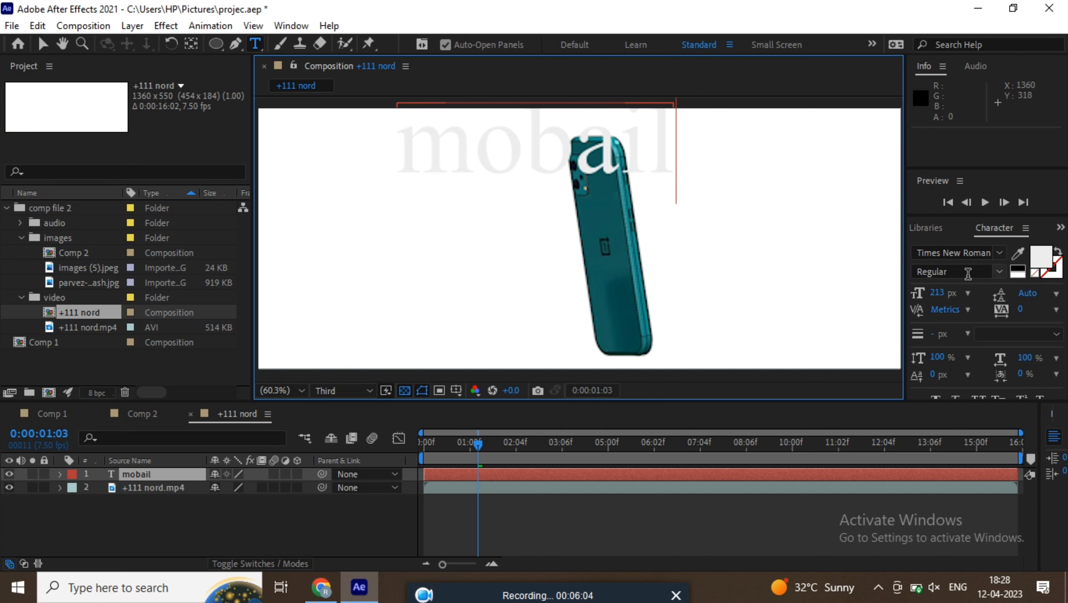
Set the whole mobail text to a size of 130 px and a red fill colour, EE0B0B.
drag(406, 143, 689, 142)
drag(951, 293, 903, 306)
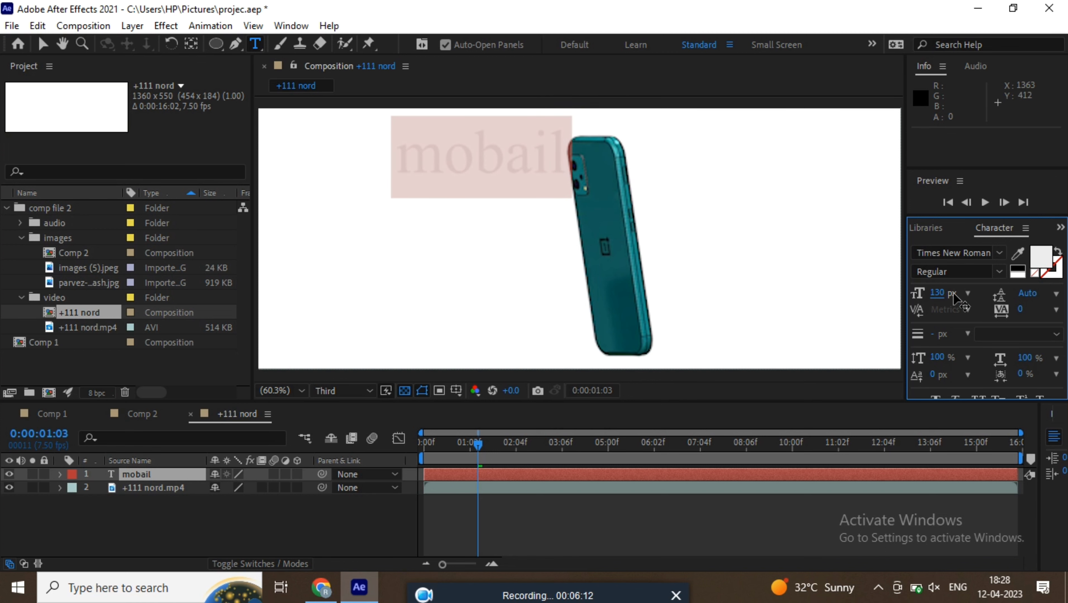
click(1022, 266)
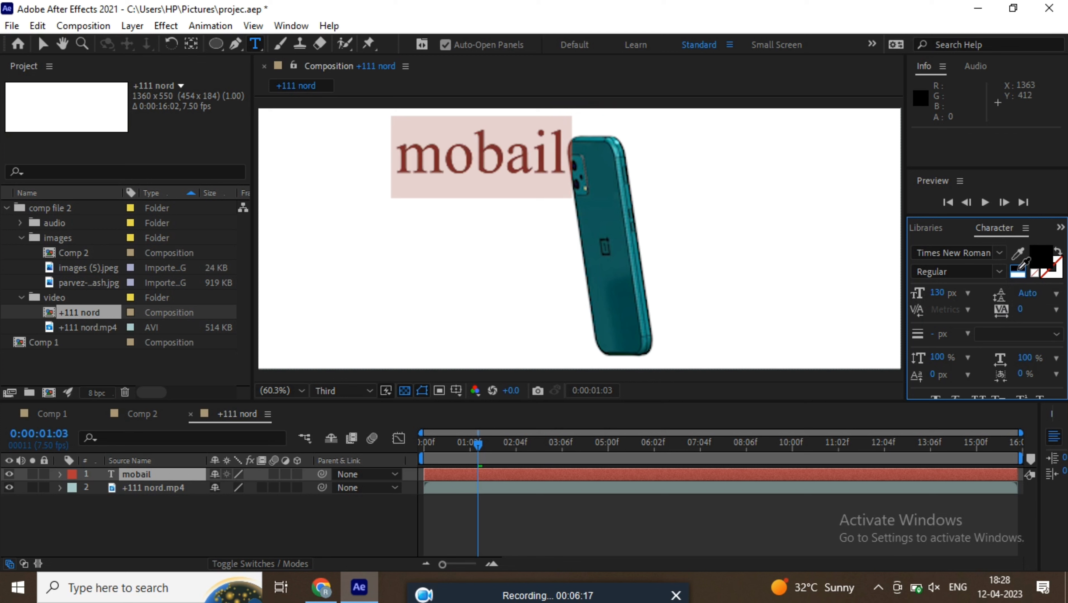
click(1049, 265)
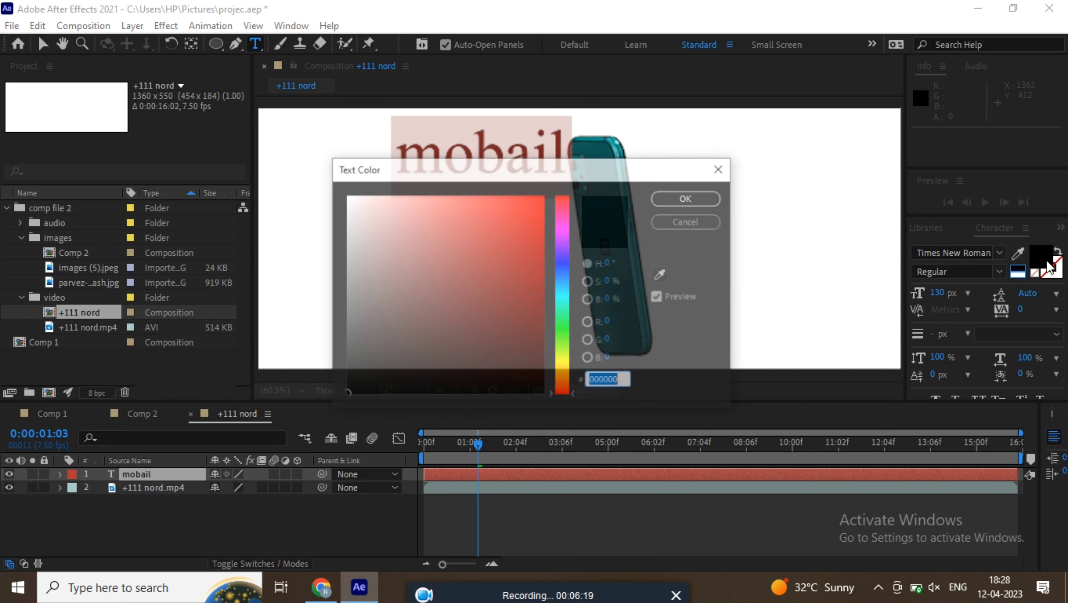
click(533, 208)
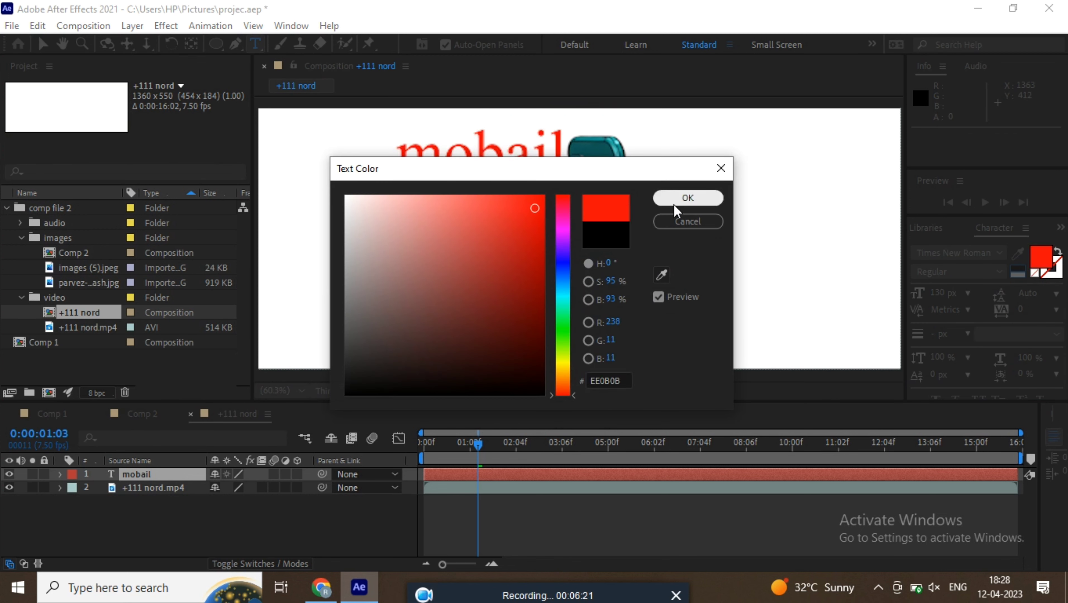
click(680, 197)
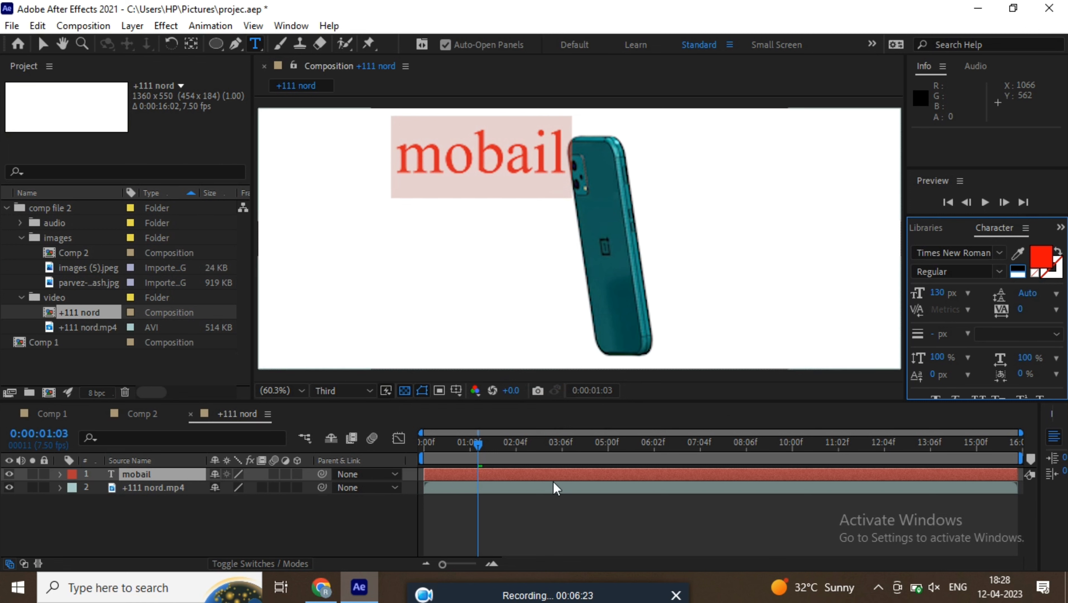
click(364, 525)
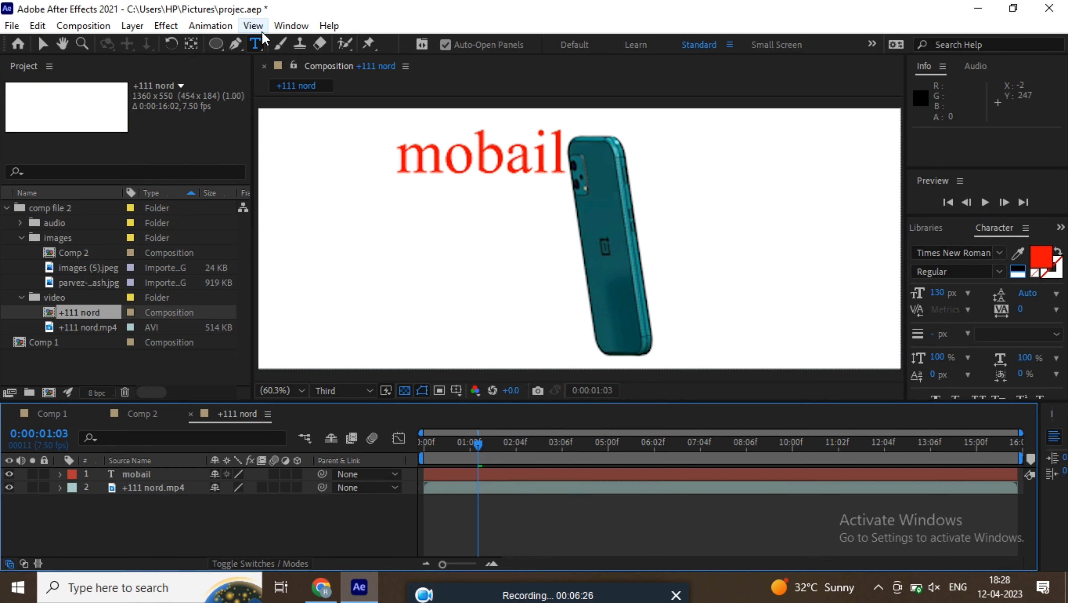
Return to the Selection tool and preview the phone video with the mobail text on it.
click(44, 45)
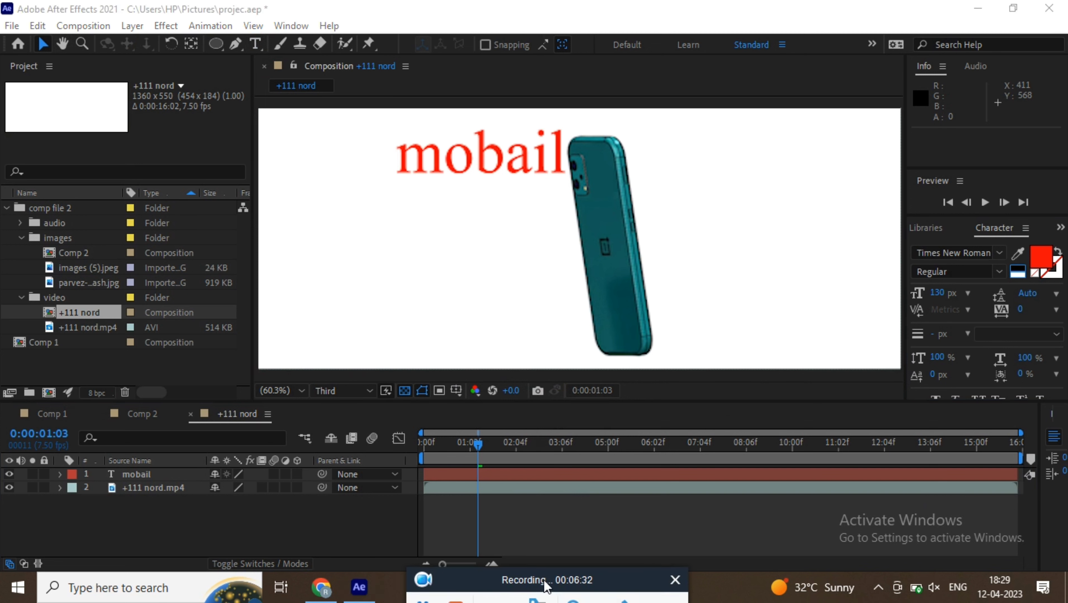
click(422, 600)
click(423, 599)
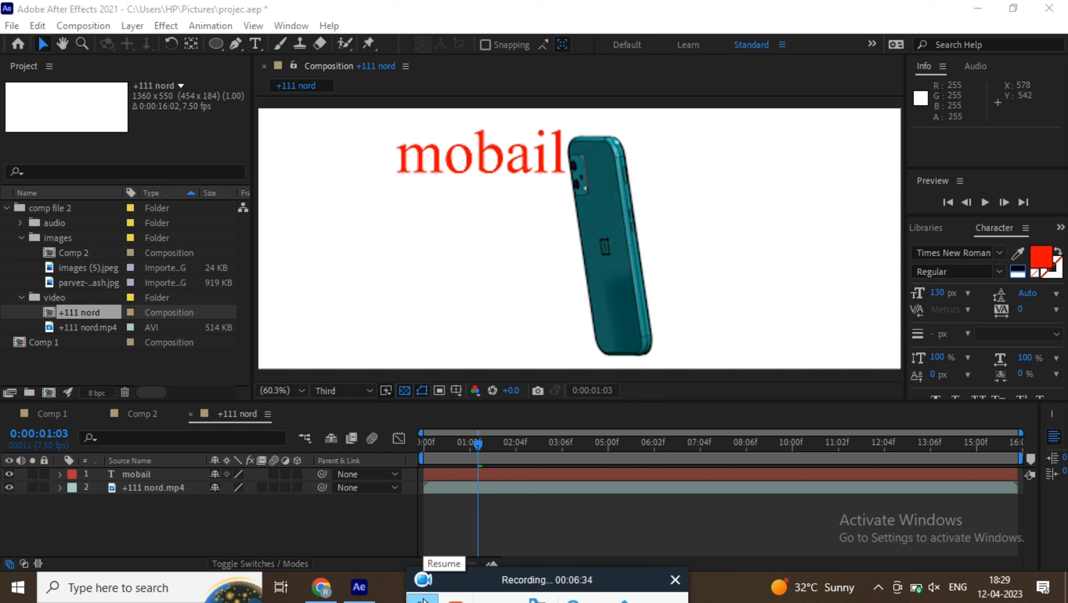
click(318, 522)
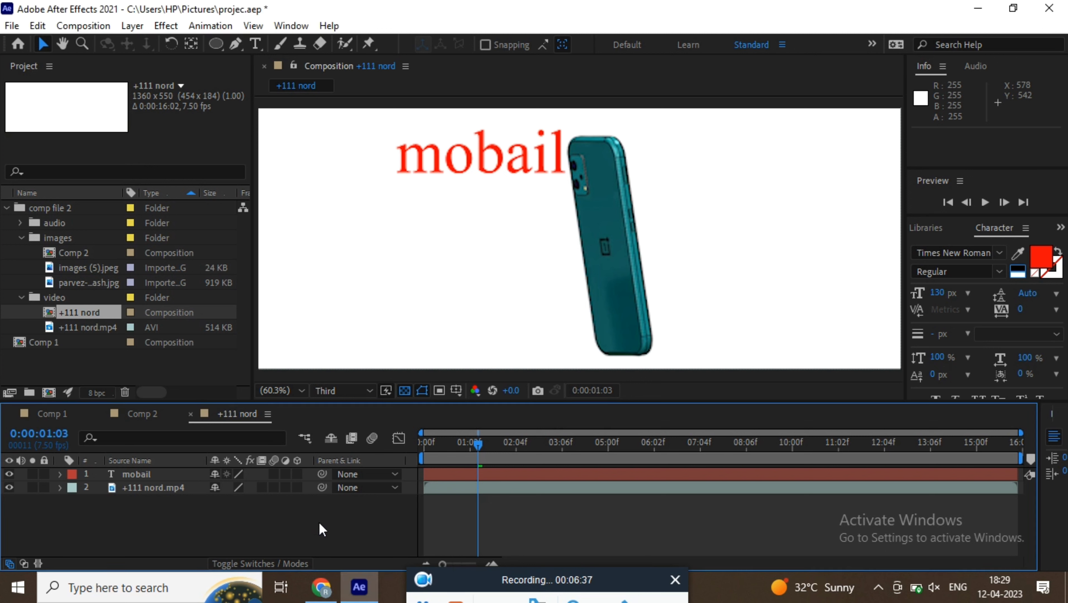
key(space)
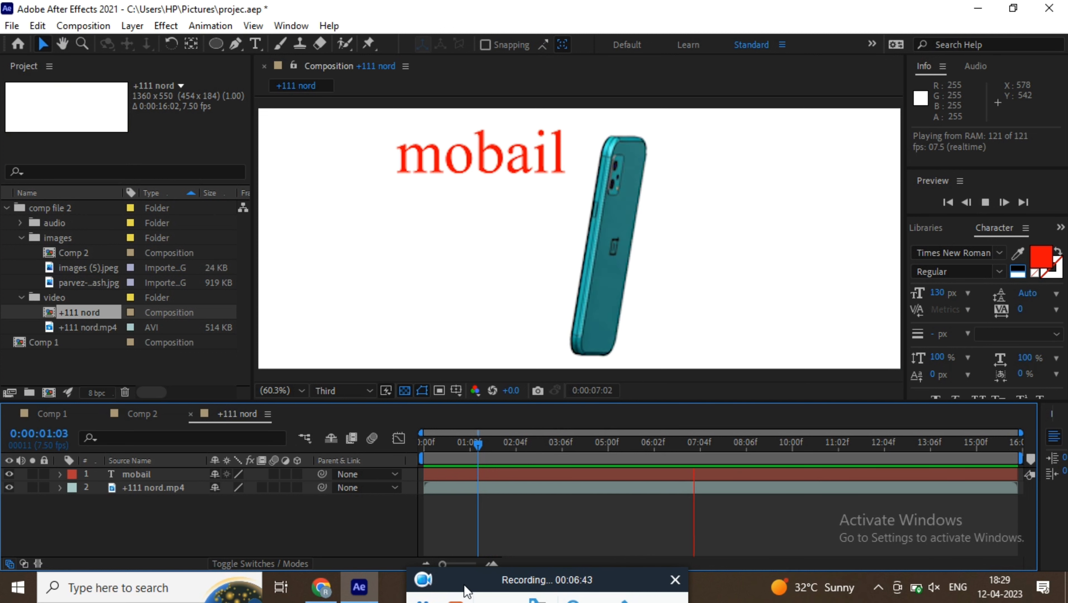
key(space)
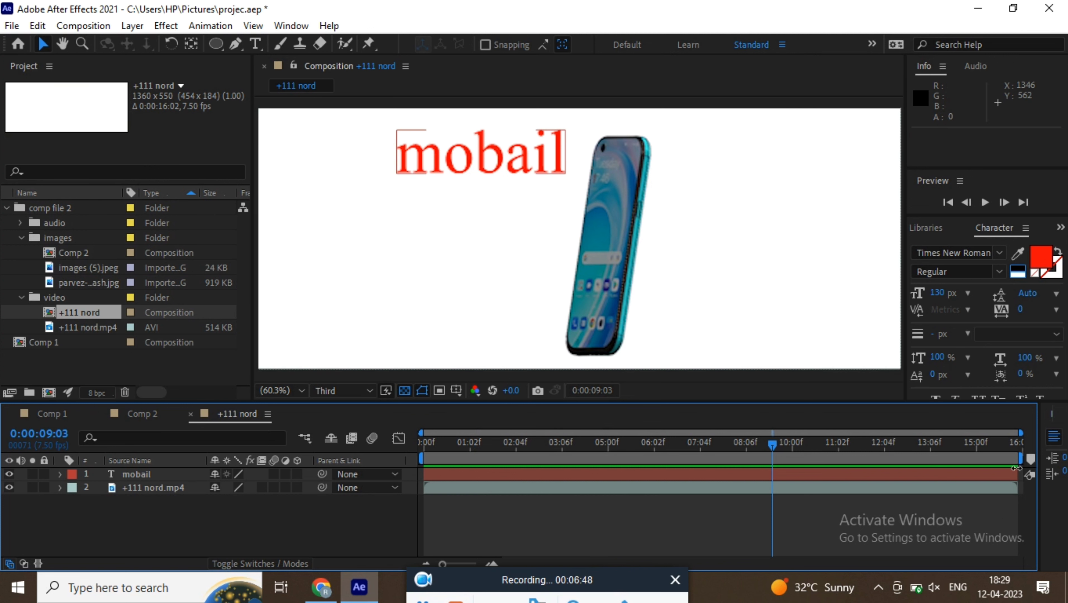
Trim the mobail layer to run from 0:00:03:01 to 0:00:06:02 and preview the composition from the first frame.
drag(1014, 474, 656, 485)
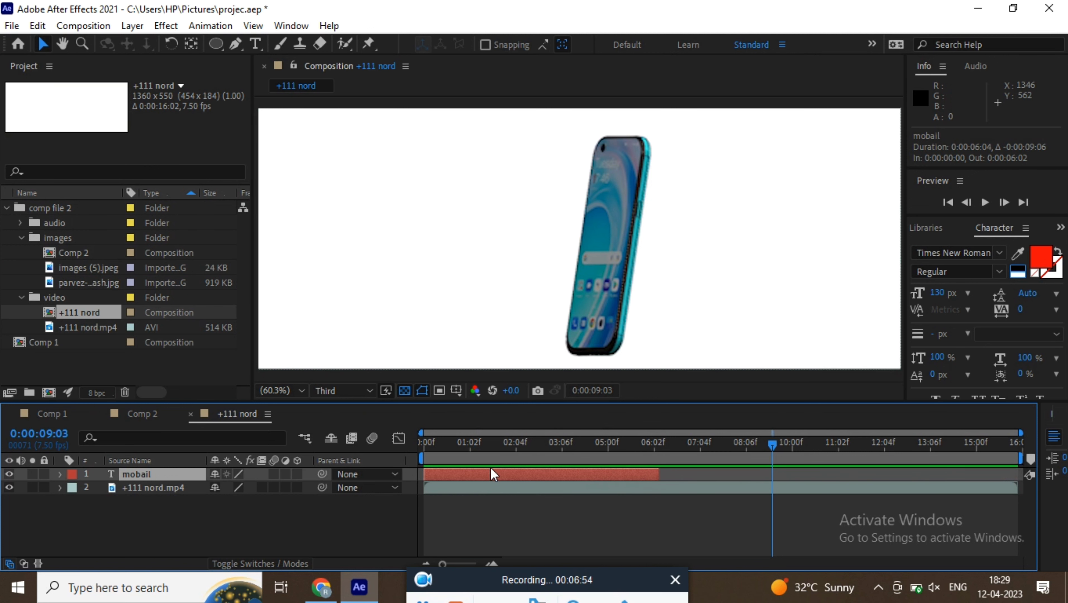
drag(425, 475, 544, 474)
drag(772, 451, 416, 465)
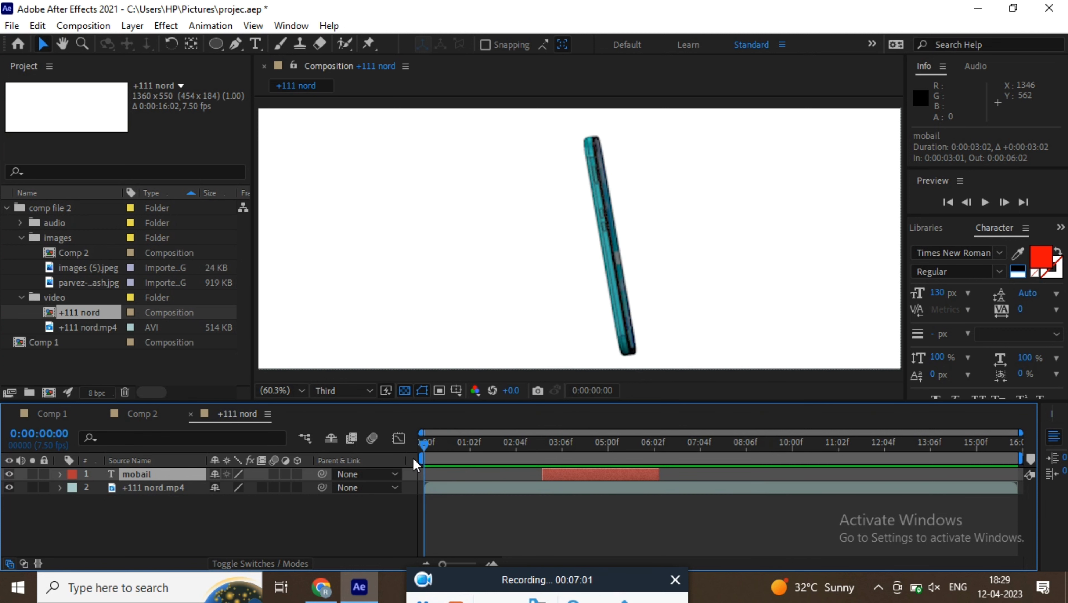
key(space)
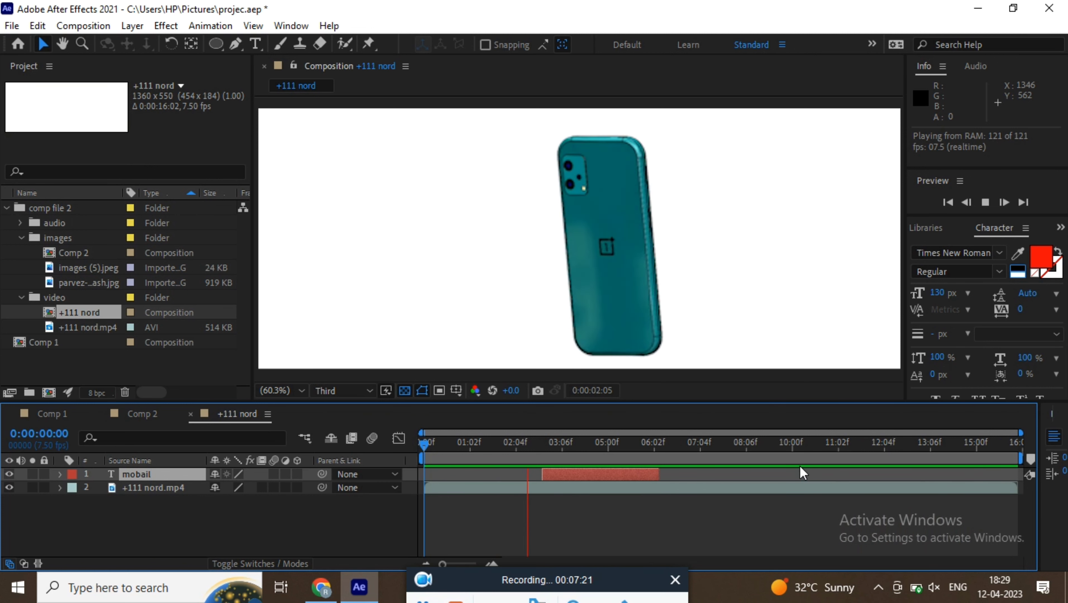
key(space)
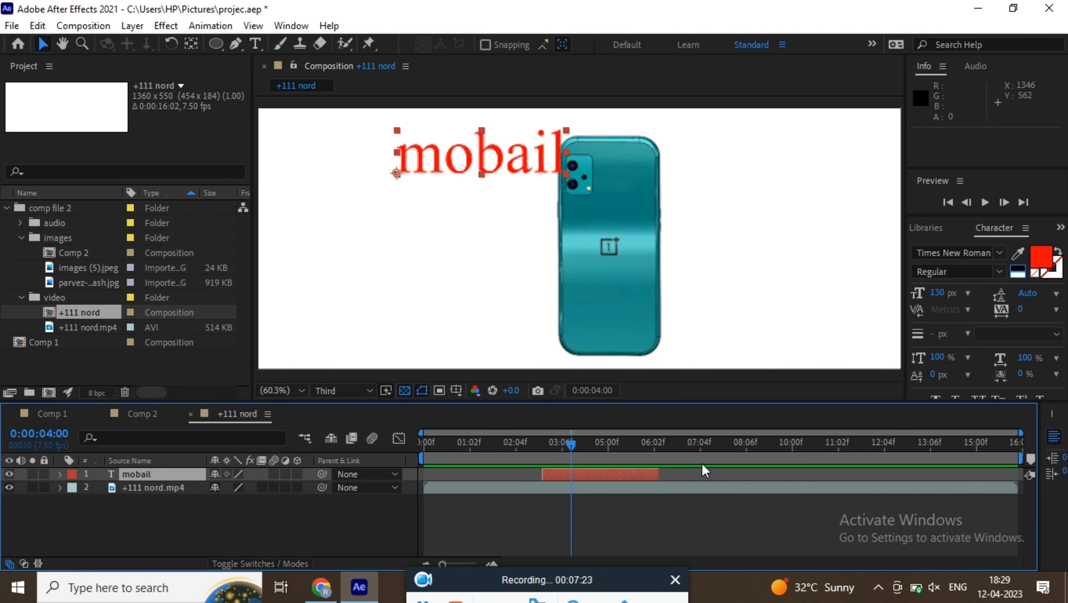
Narrow the work area to run from 0:00:02:04 to 0:00:06:07 and preview it.
drag(1023, 459, 689, 476)
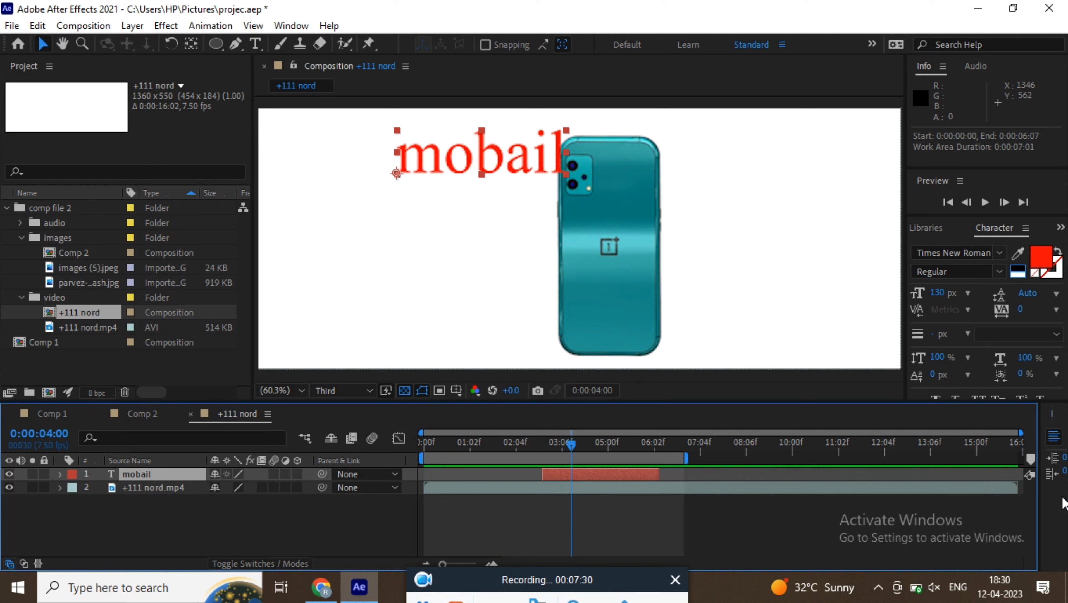
drag(421, 460, 511, 455)
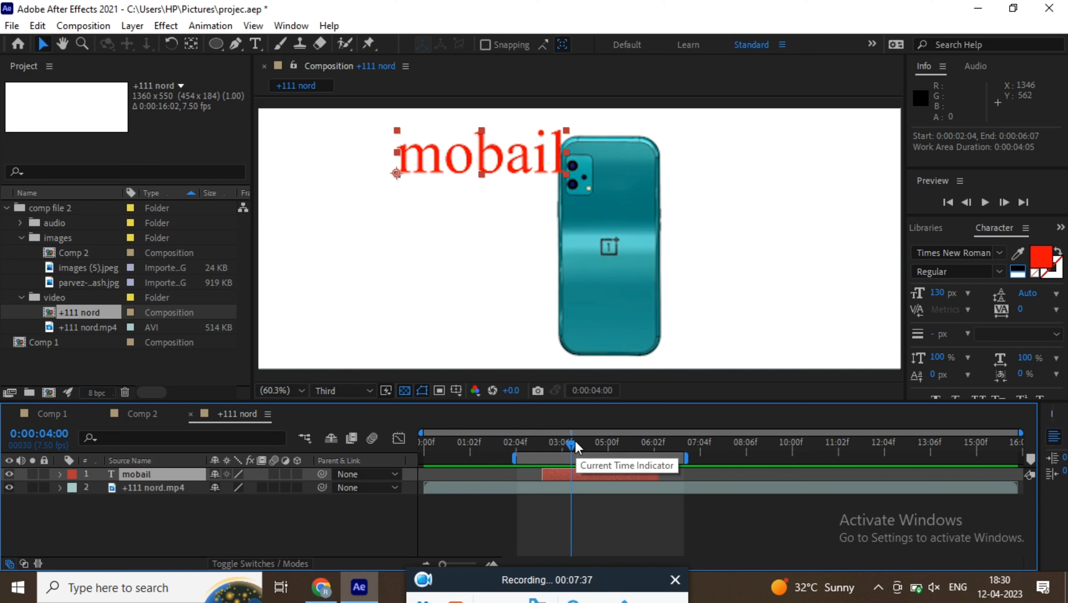
key(space)
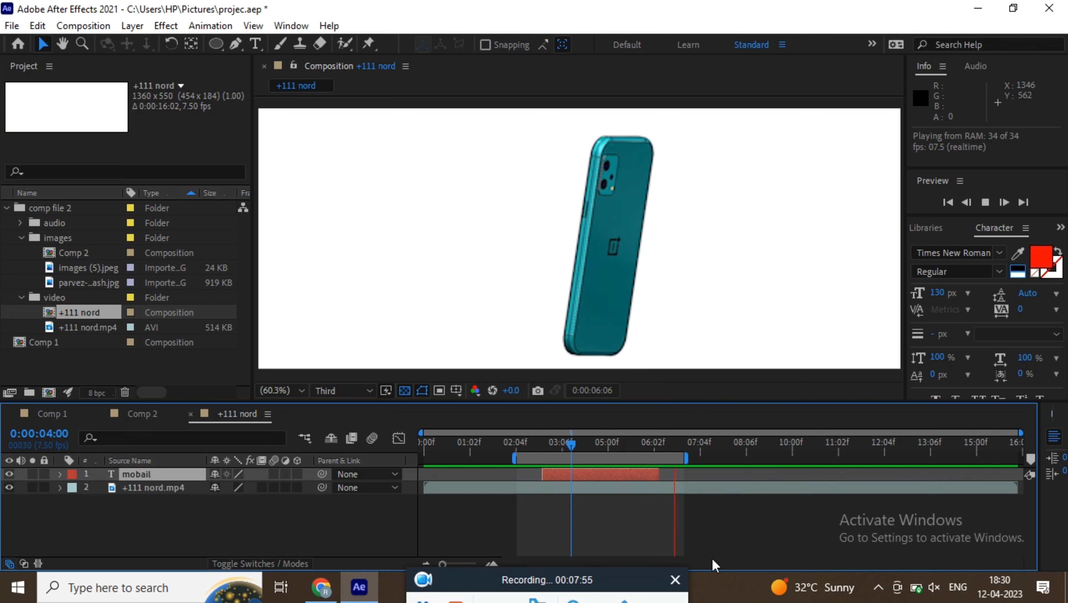
Trim the +111 nord composition to its work area and check the duration in its composition settings.
click(89, 28)
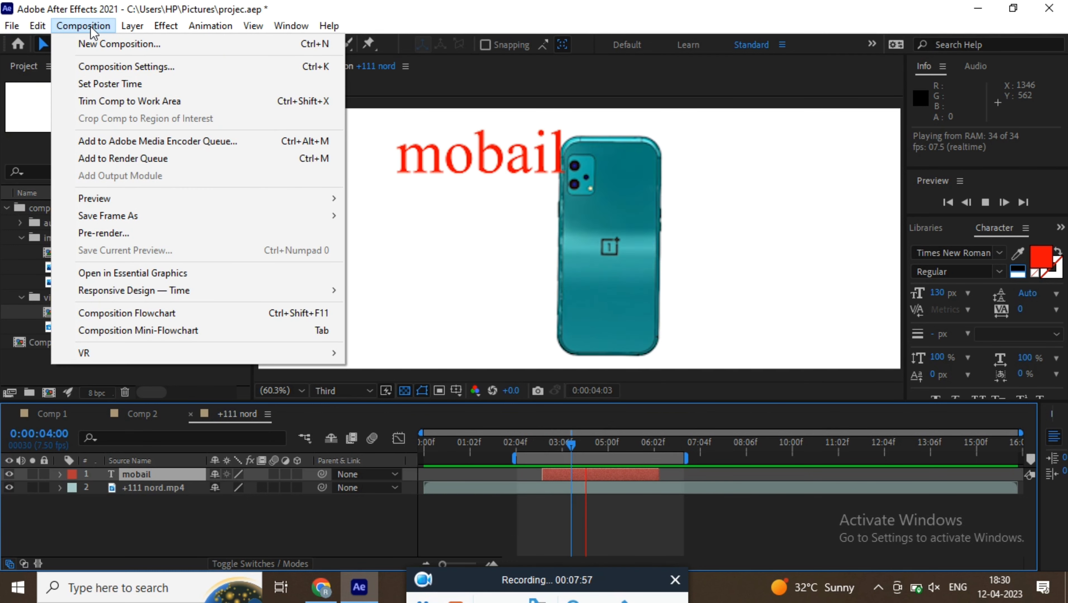
click(138, 104)
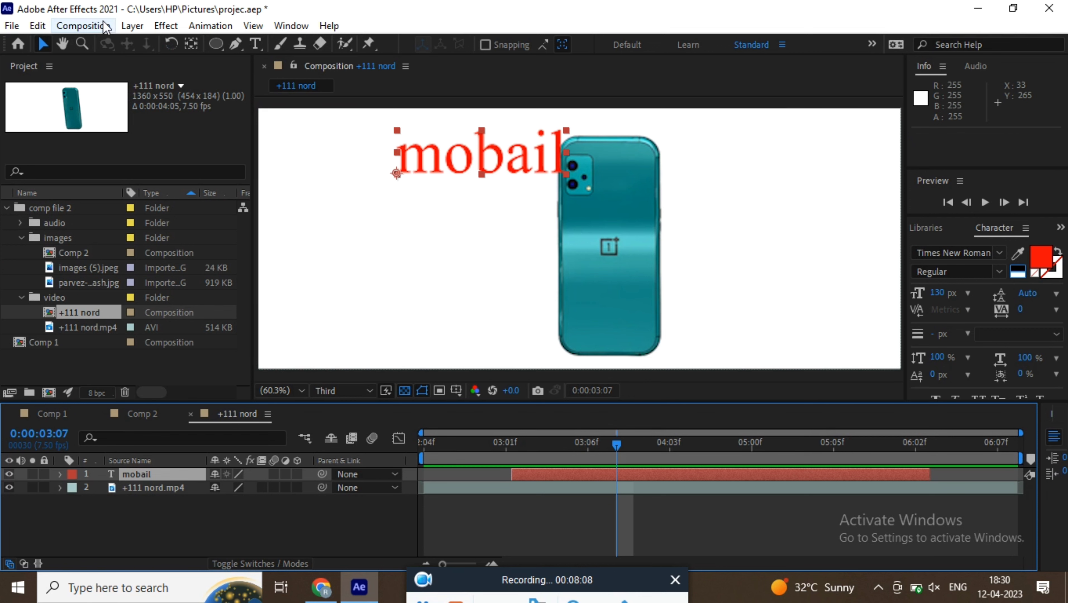
click(87, 26)
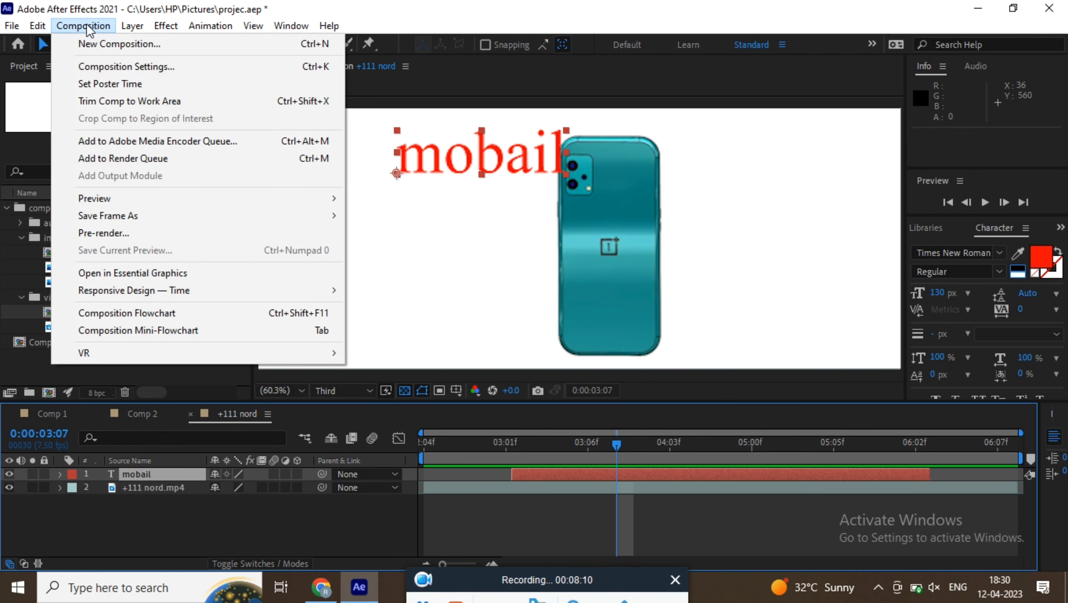
click(115, 67)
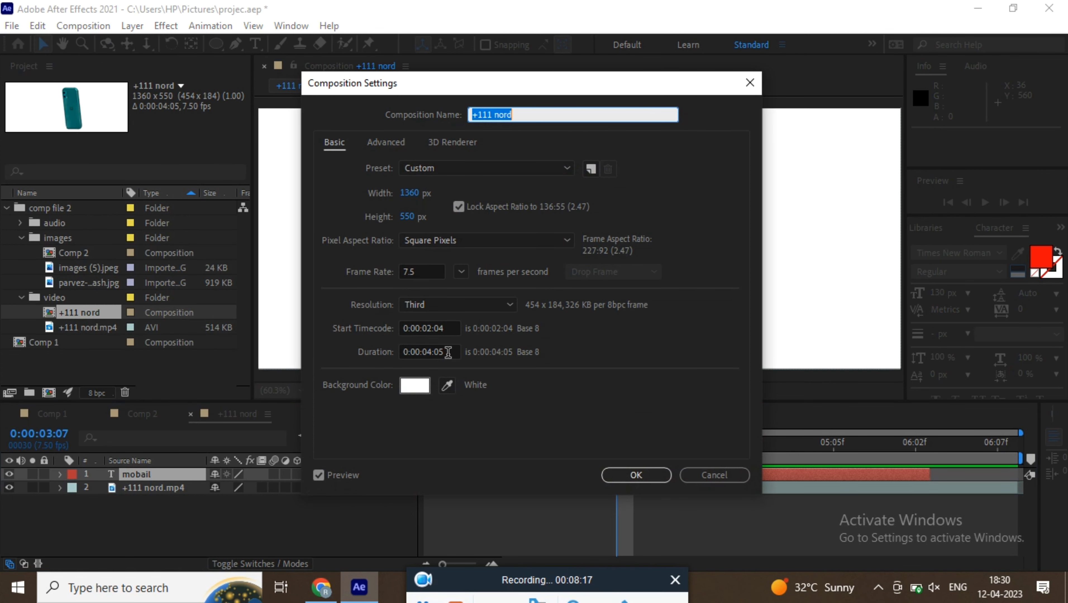
Set the +111 nord composition's duration to 0:00:01:07 and preview it from near the beginning.
click(448, 352)
text(150)
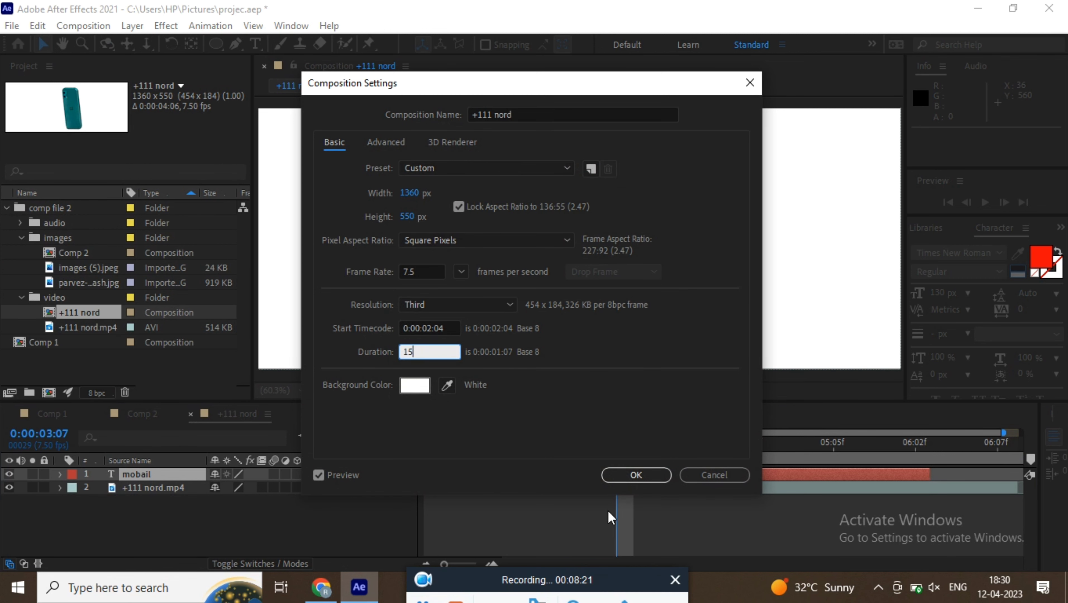
click(619, 475)
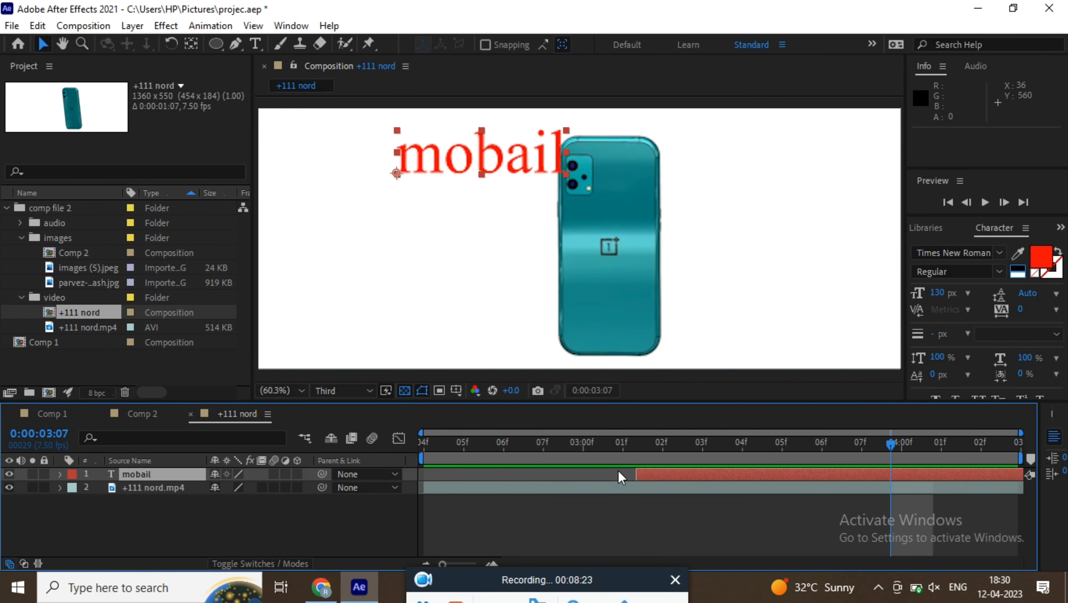
drag(892, 450, 444, 477)
key(space)
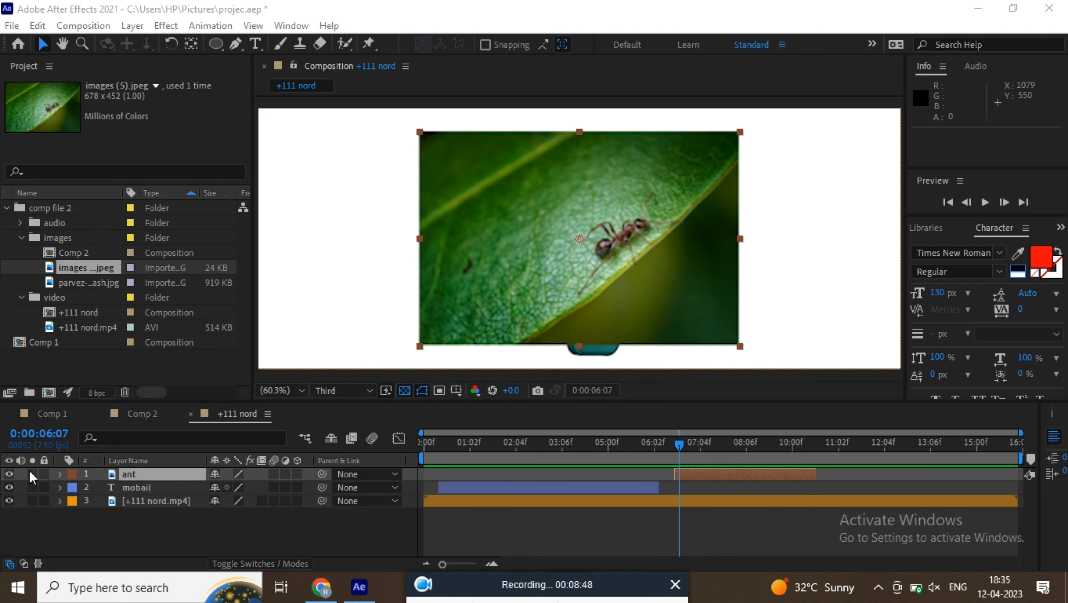
Hide the ant layer, show it again and keep it selected.
click(9, 474)
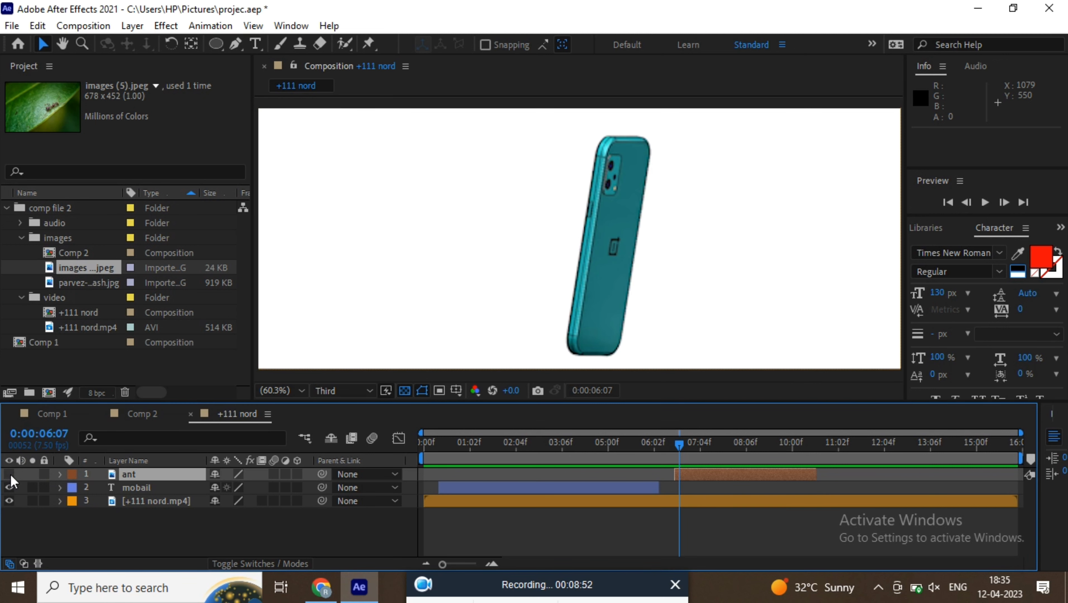
click(9, 475)
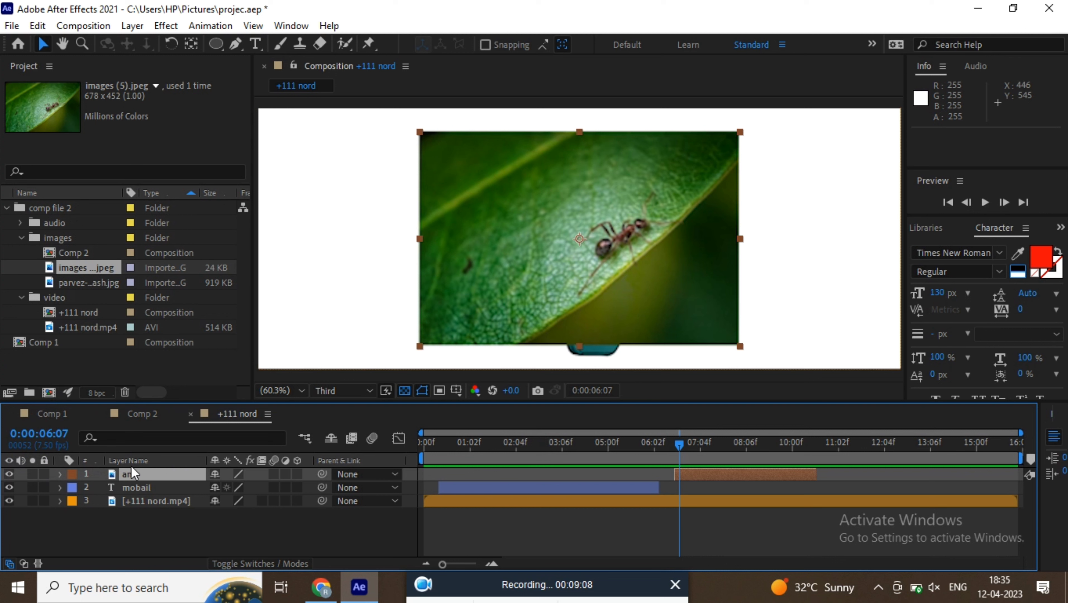
click(142, 488)
click(137, 473)
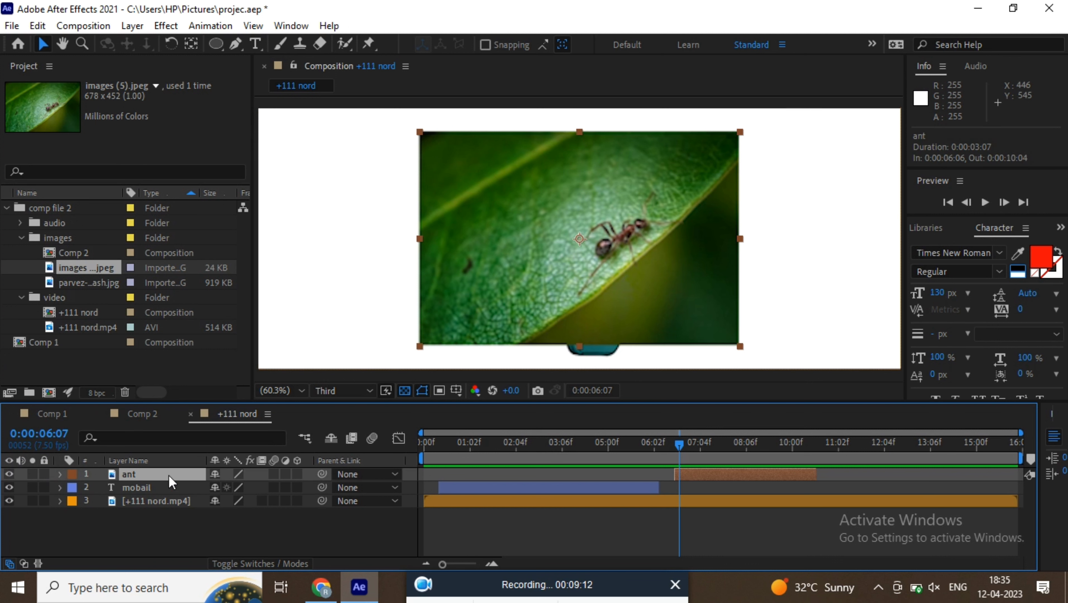
Toggle Solo for the ant layer to view it alone, ending with Solo turned off.
click(32, 474)
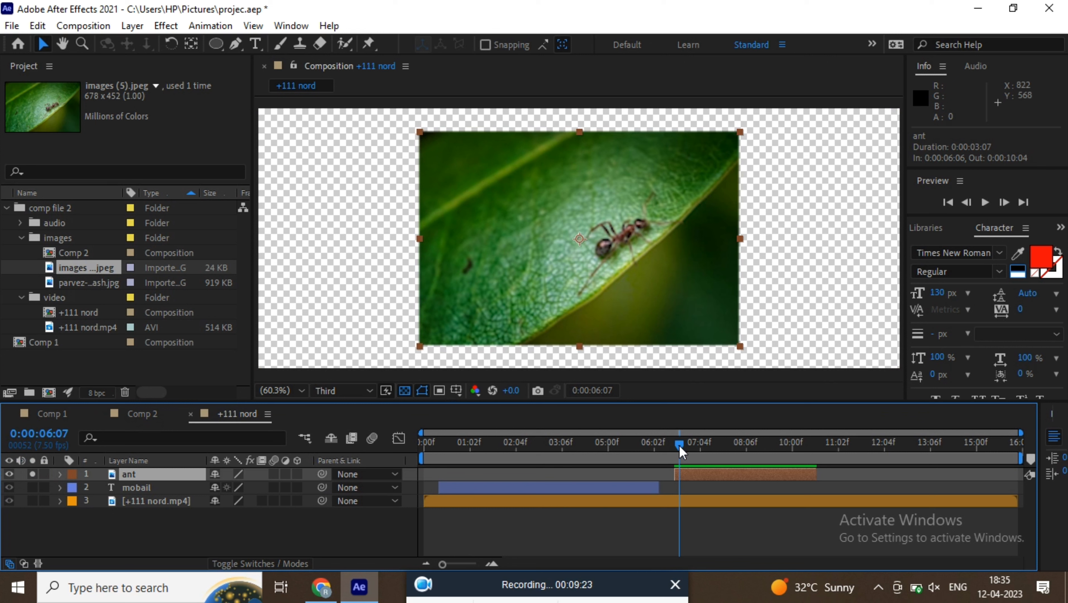
click(34, 477)
click(33, 476)
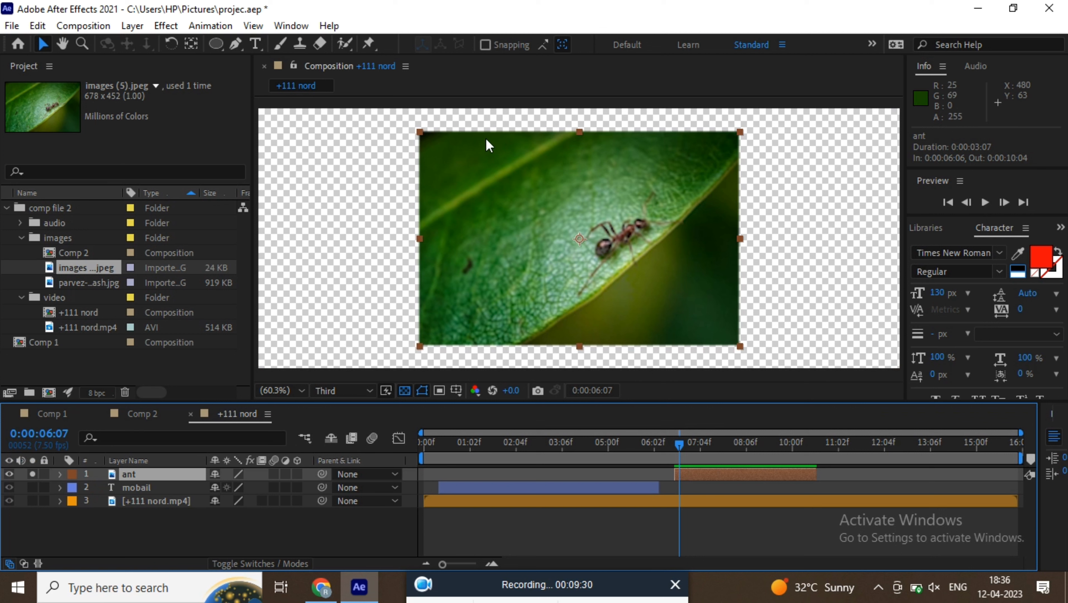
click(32, 475)
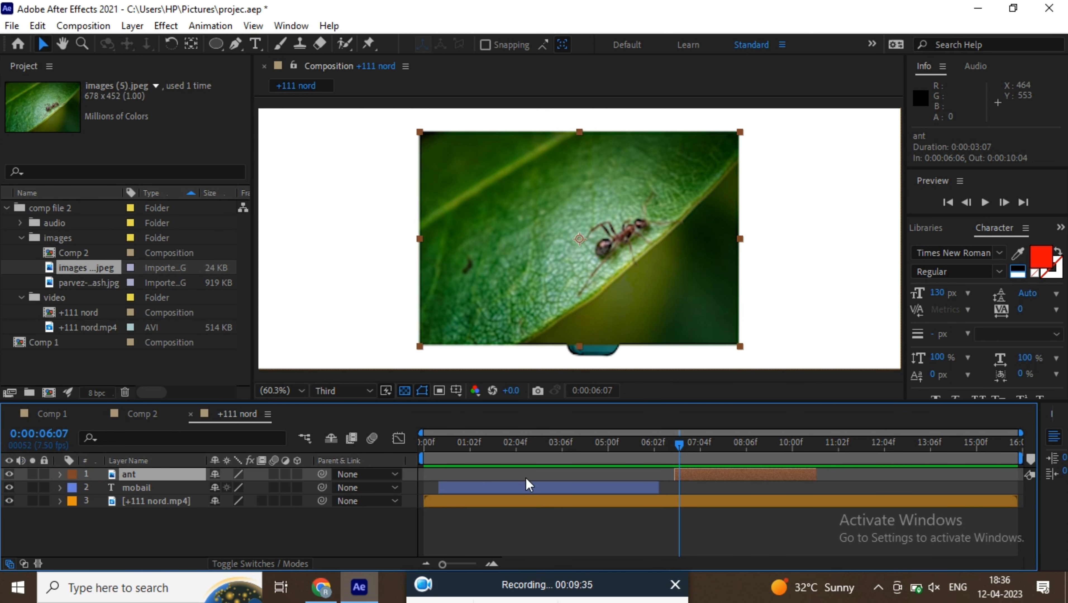
Go to 0:00:04:07 with the mobail text layer selected and lock that layer.
click(530, 487)
drag(679, 445, 597, 433)
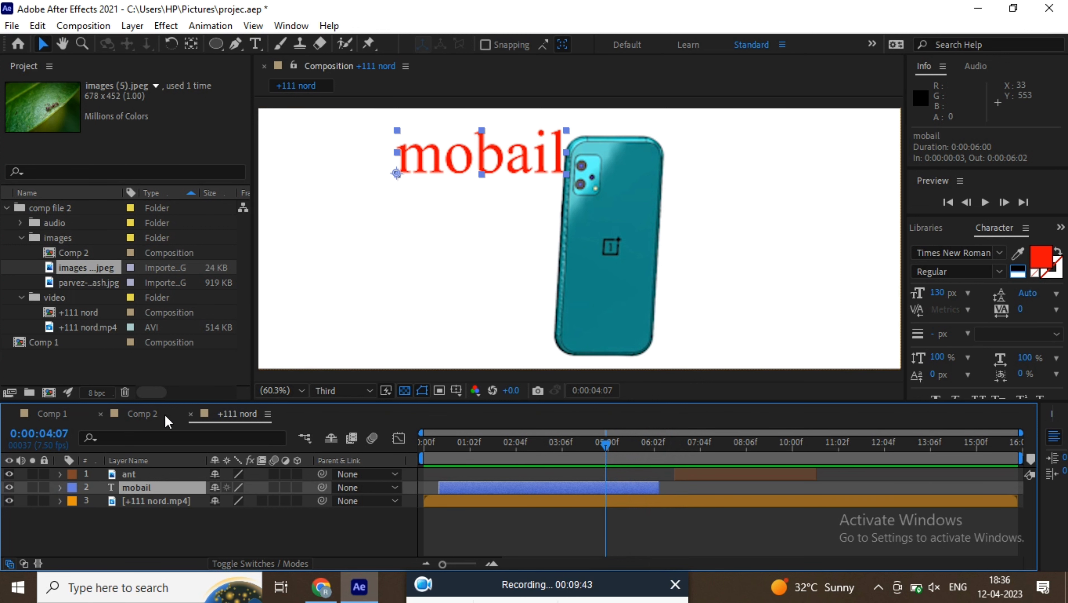
click(45, 487)
Try to move and select the locked mobail text, shifting the +111 nord.mp4 layer to about 670, 260, and unlock the text layer.
mouse_move(489, 149)
mouse_down()
mouse_move(441, 179)
mouse_move(479, 147)
mouse_up()
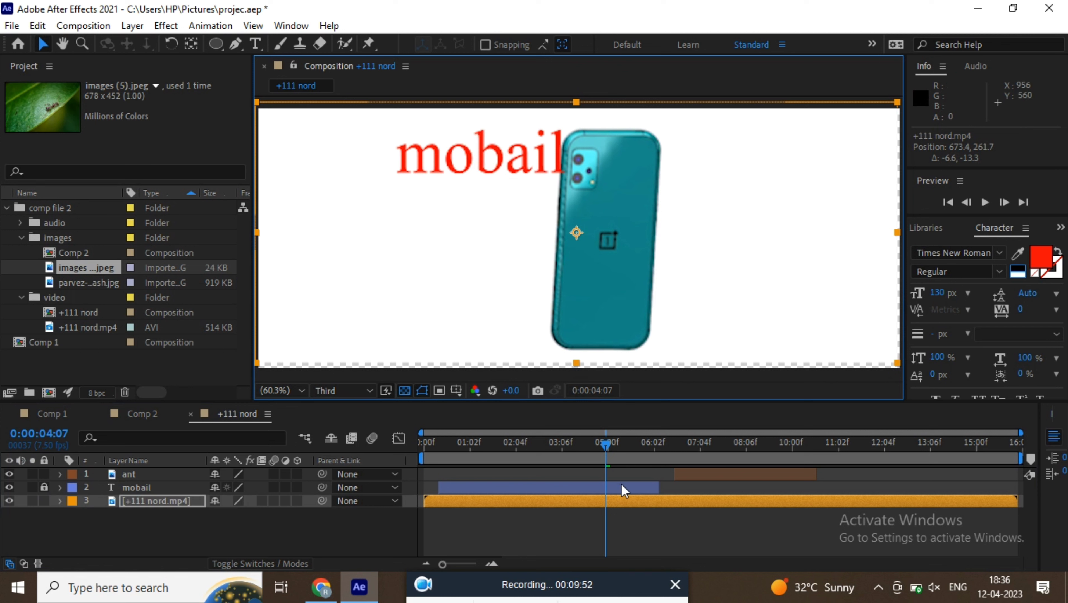
drag(530, 171, 487, 202)
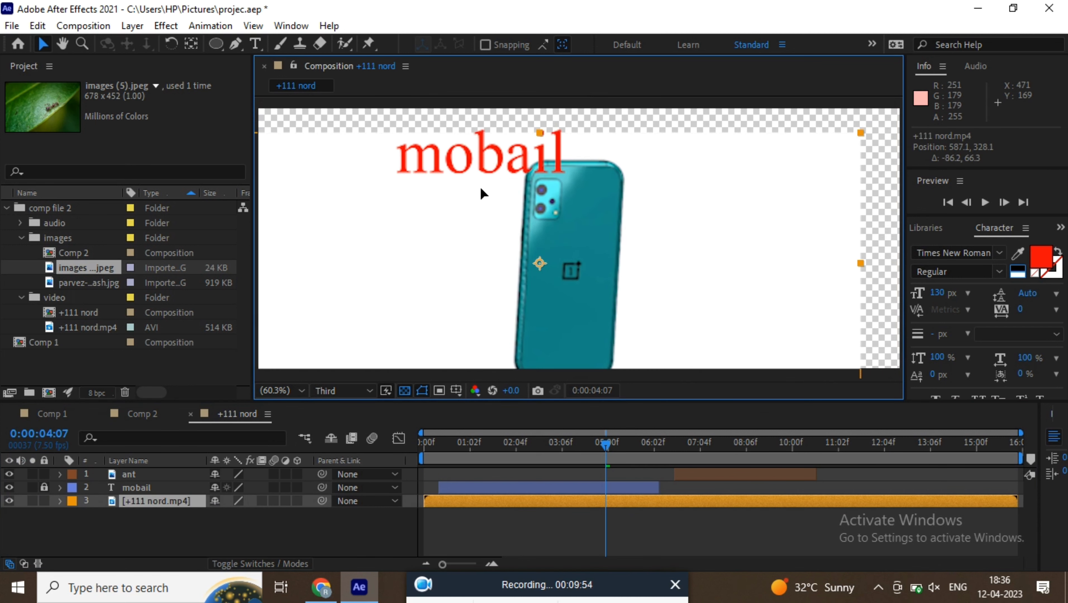
drag(512, 165, 529, 138)
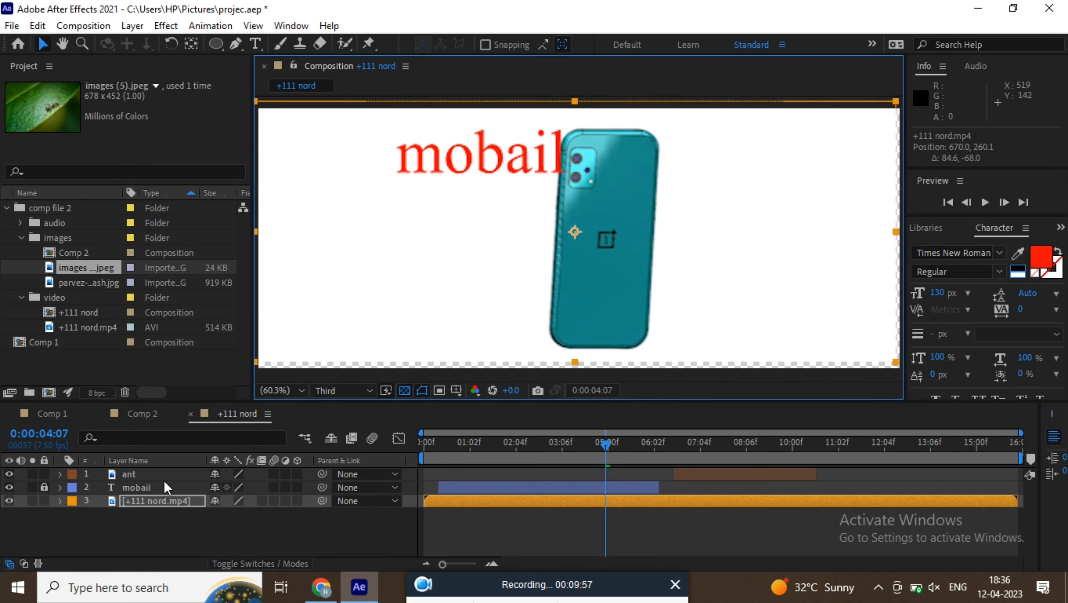
click(160, 487)
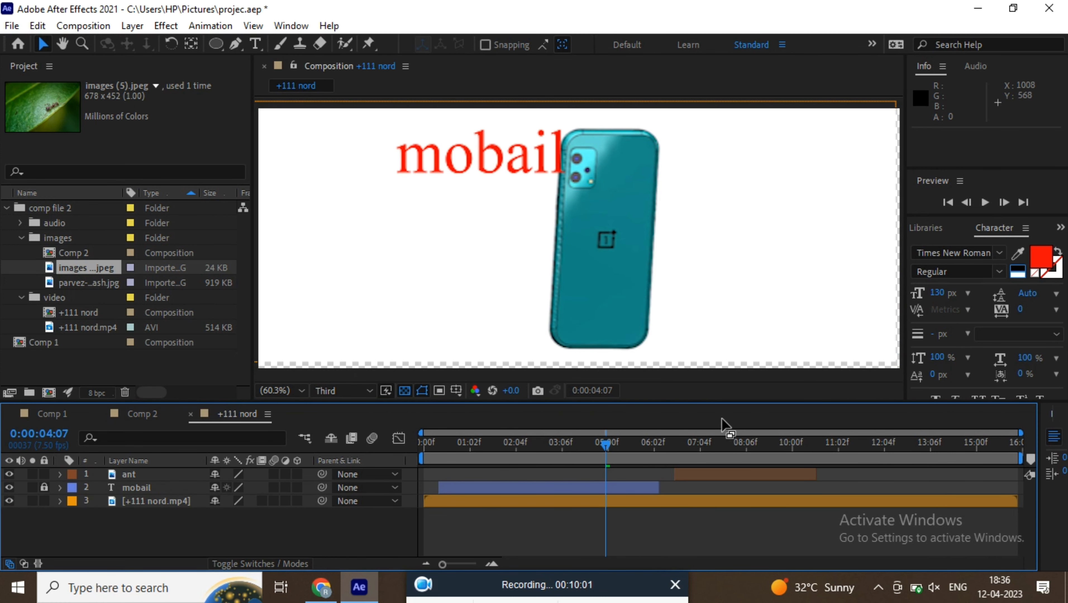
click(44, 488)
Set the label colours to Yellow for ant, Orange for mobail and Sea Foam for +111 nord.mp4.
click(73, 483)
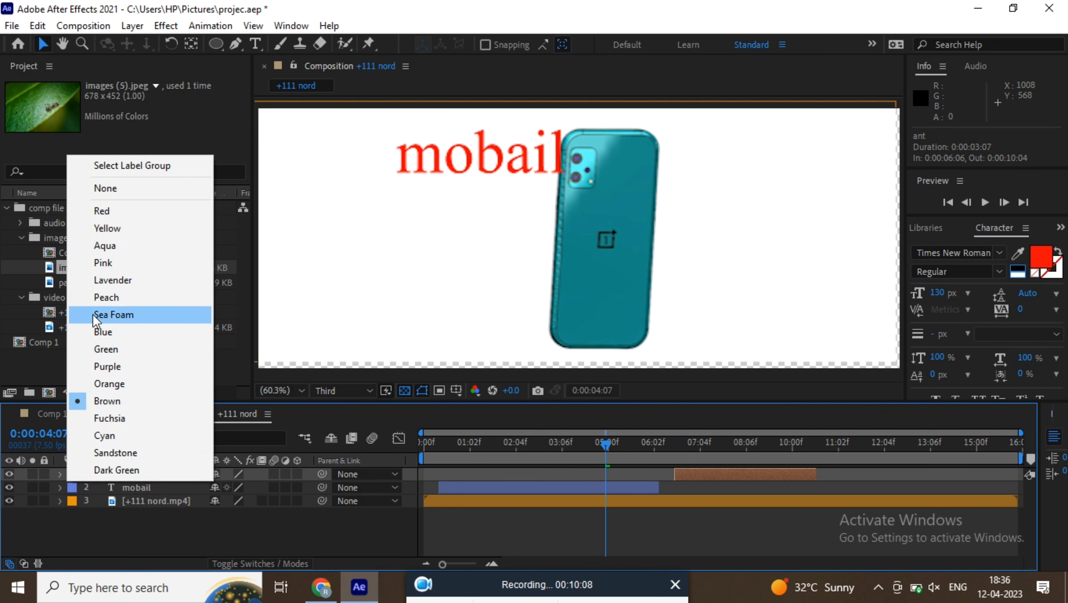
click(106, 228)
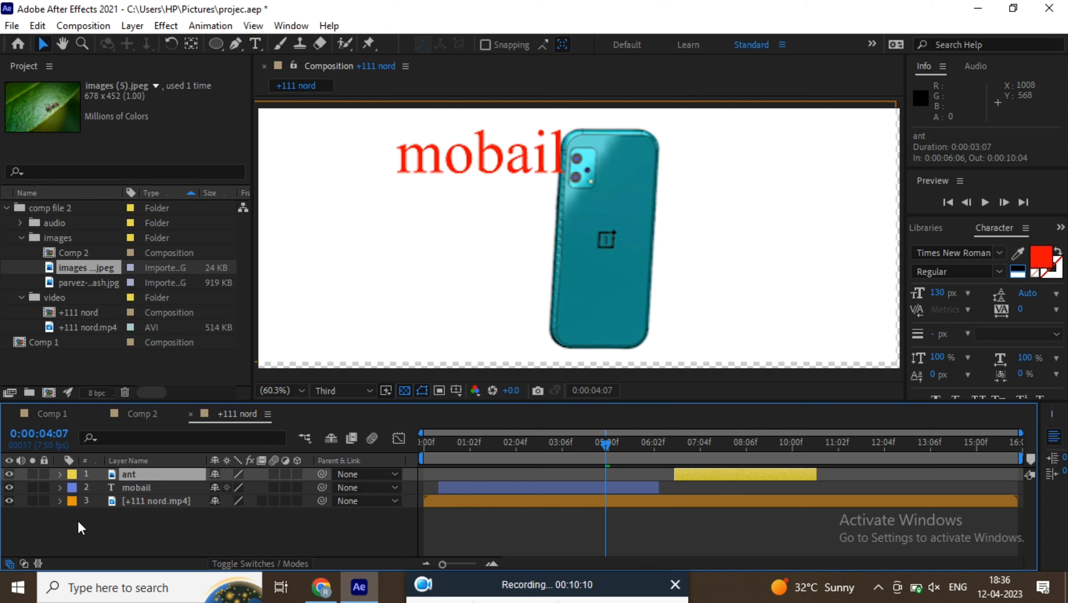
click(70, 490)
click(72, 489)
click(102, 390)
click(72, 505)
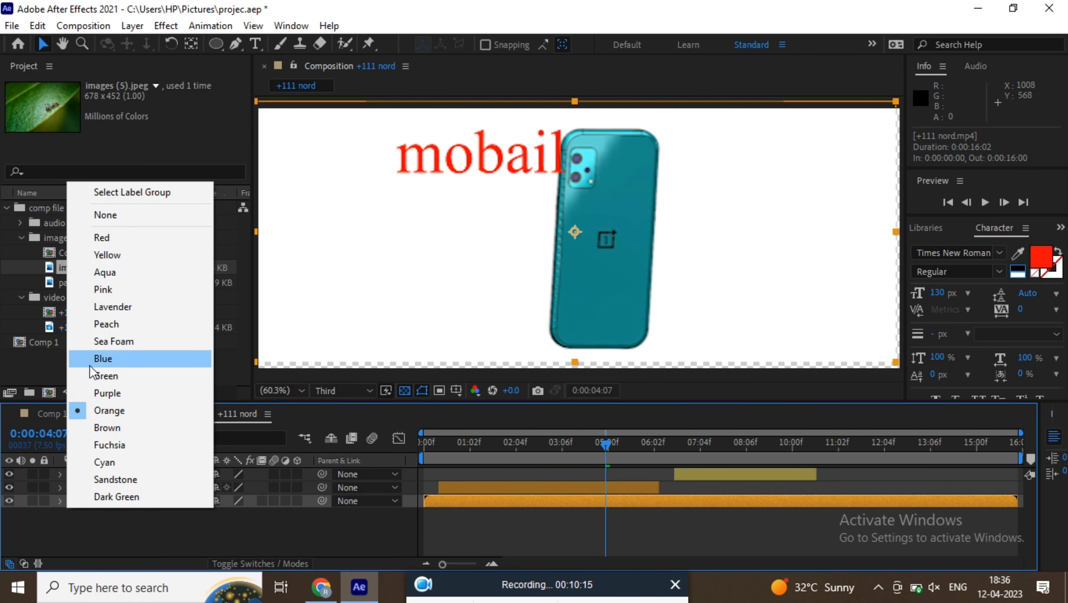
click(112, 343)
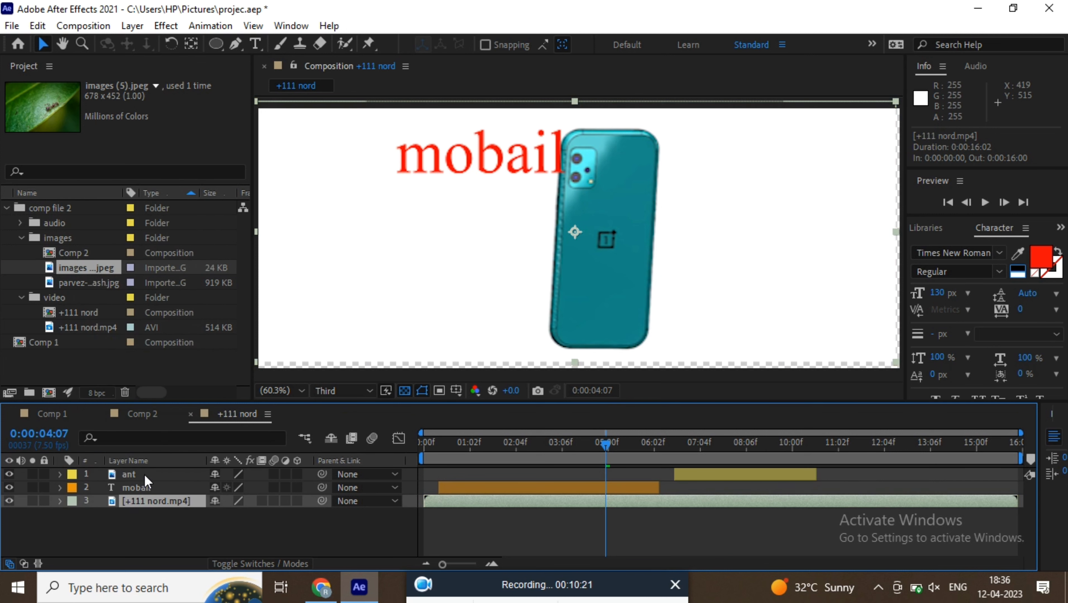
Open the ant layer in its own Layer viewer, and pick the mobail and +111 nord.mp4 layers in turn.
double_click(131, 474)
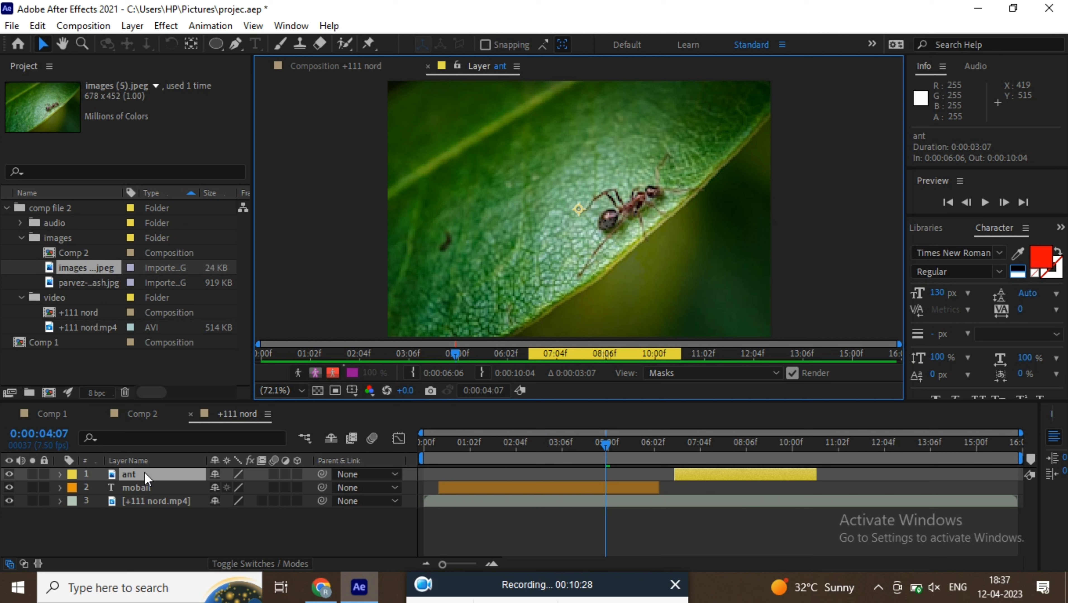
click(171, 534)
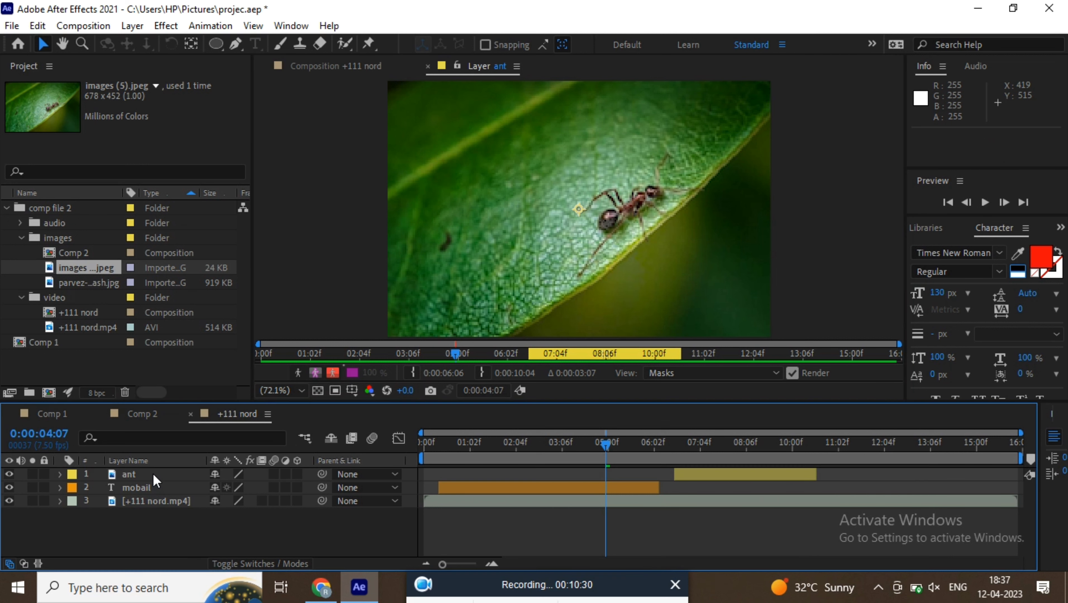
click(139, 488)
click(155, 523)
click(155, 502)
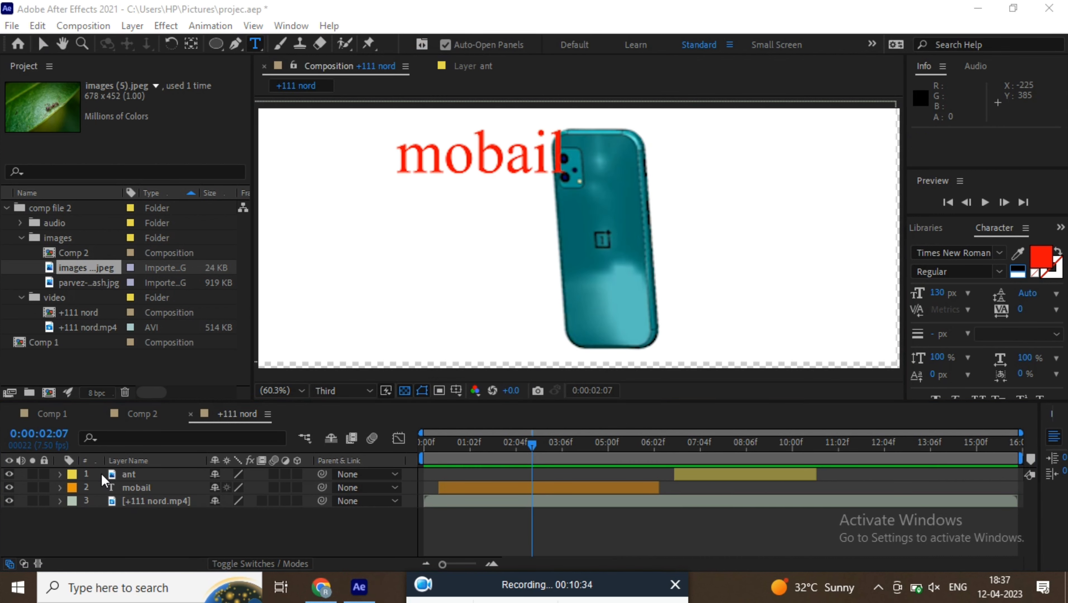
Reopen the ant layer in the Layer viewer and clear the layer selection.
click(140, 475)
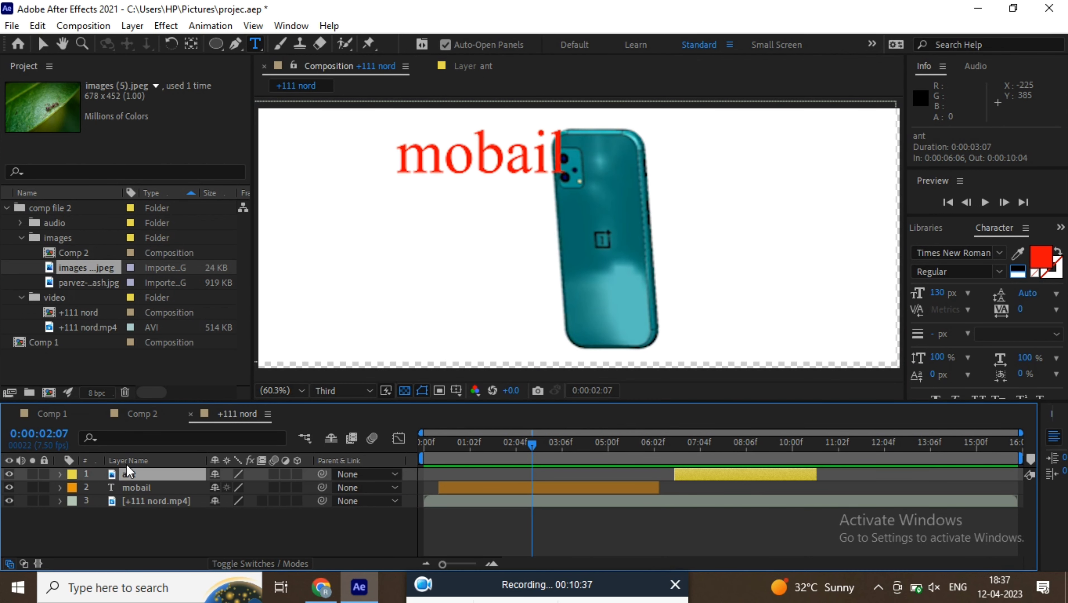
double_click(128, 473)
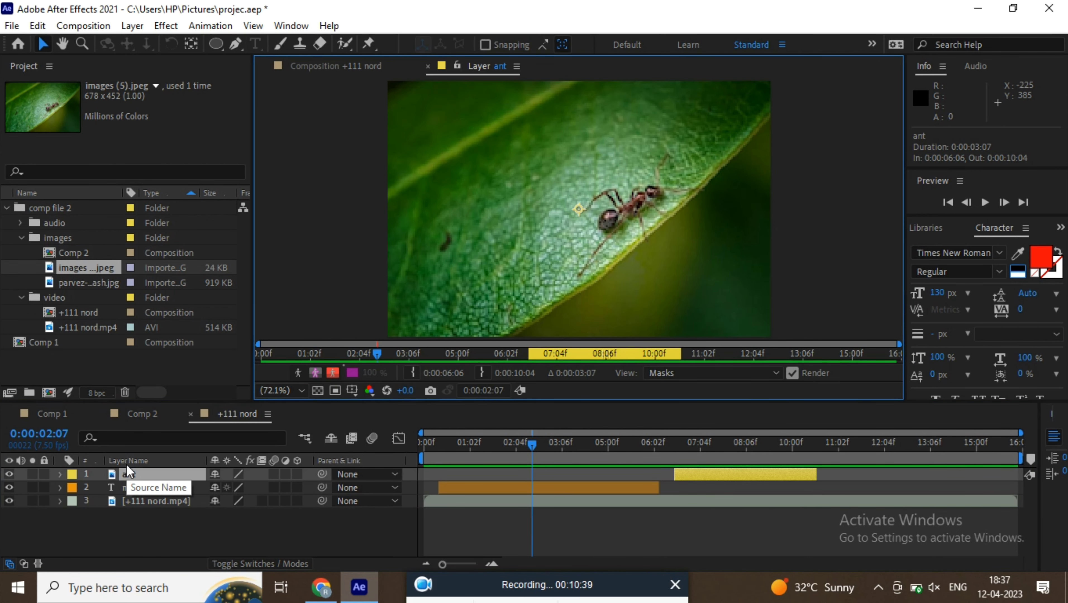
click(142, 475)
click(140, 550)
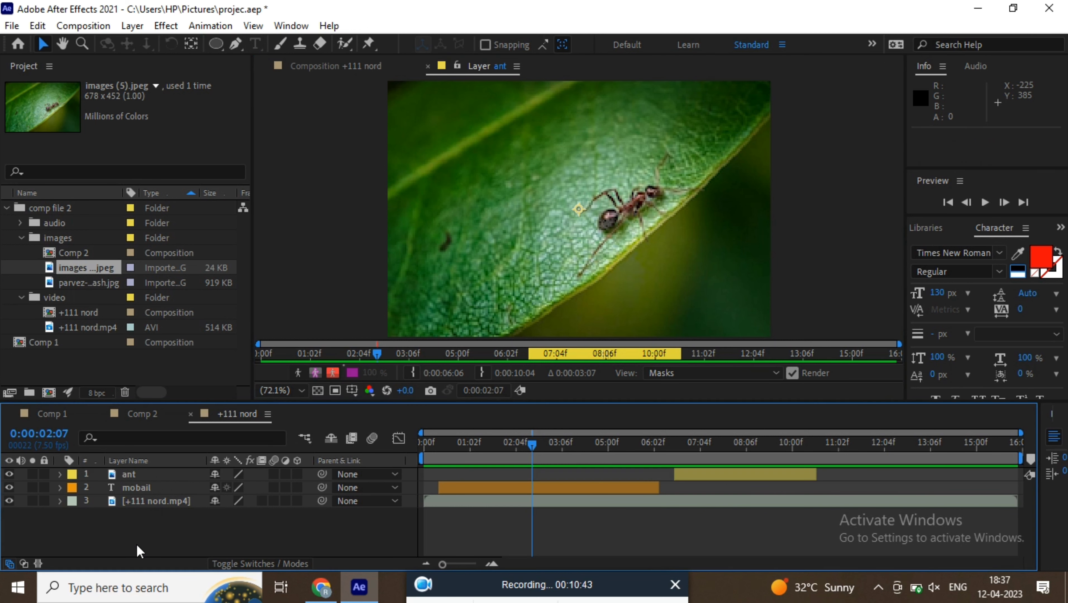
Rename the mobail text layer as android, keeping the ant layer's name.
click(139, 475)
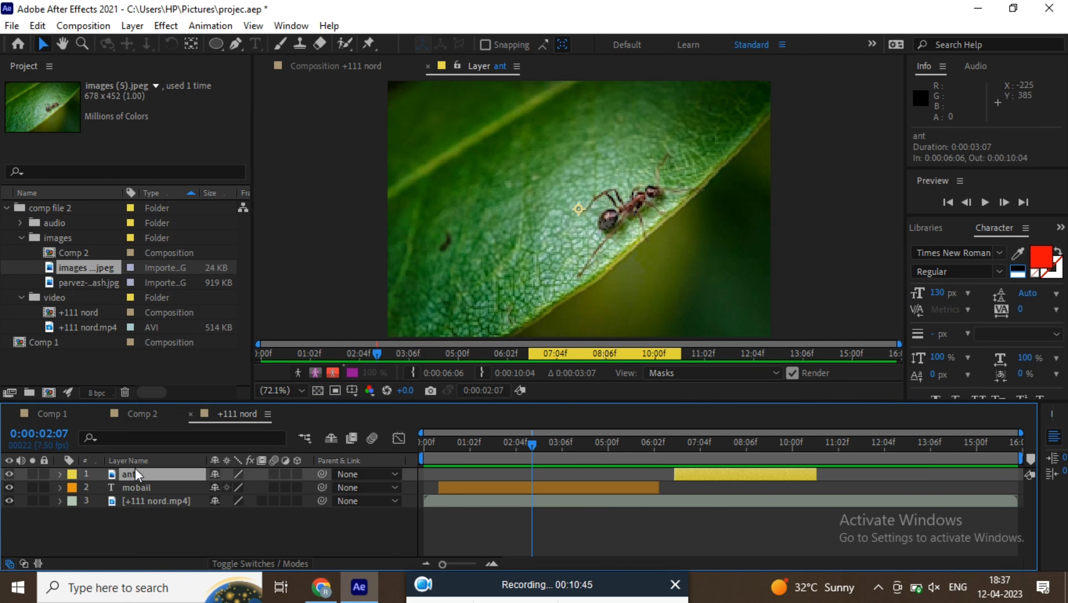
key(Return)
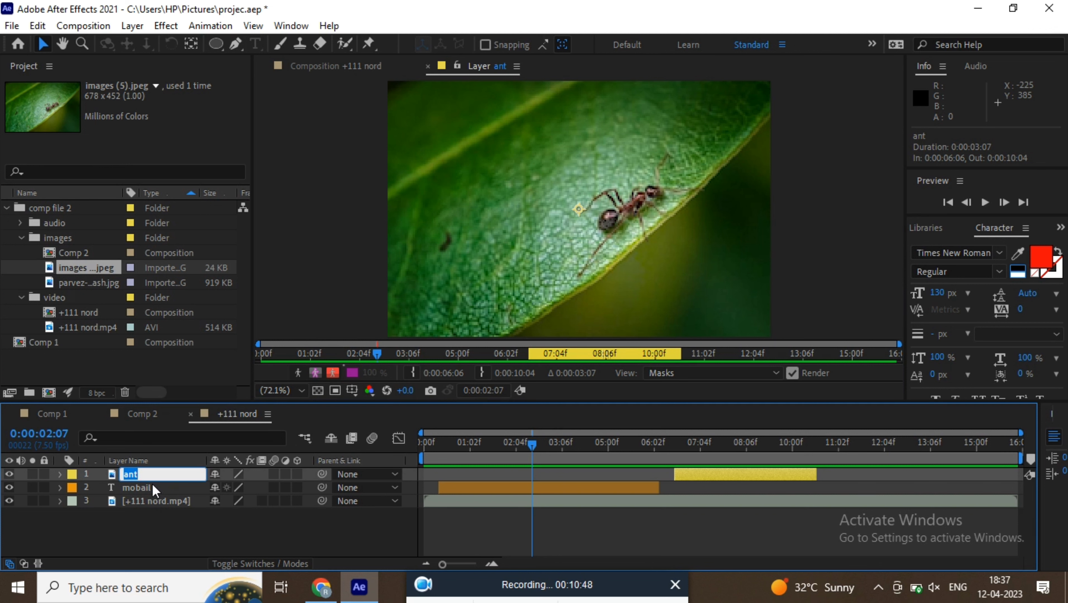
click(143, 485)
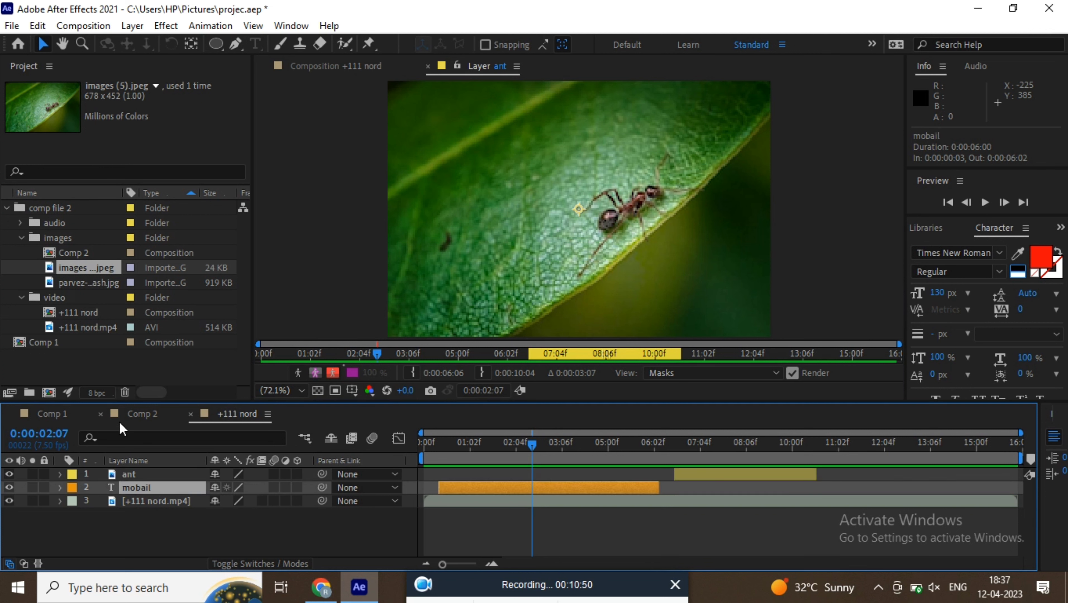
key(Return)
text(android)
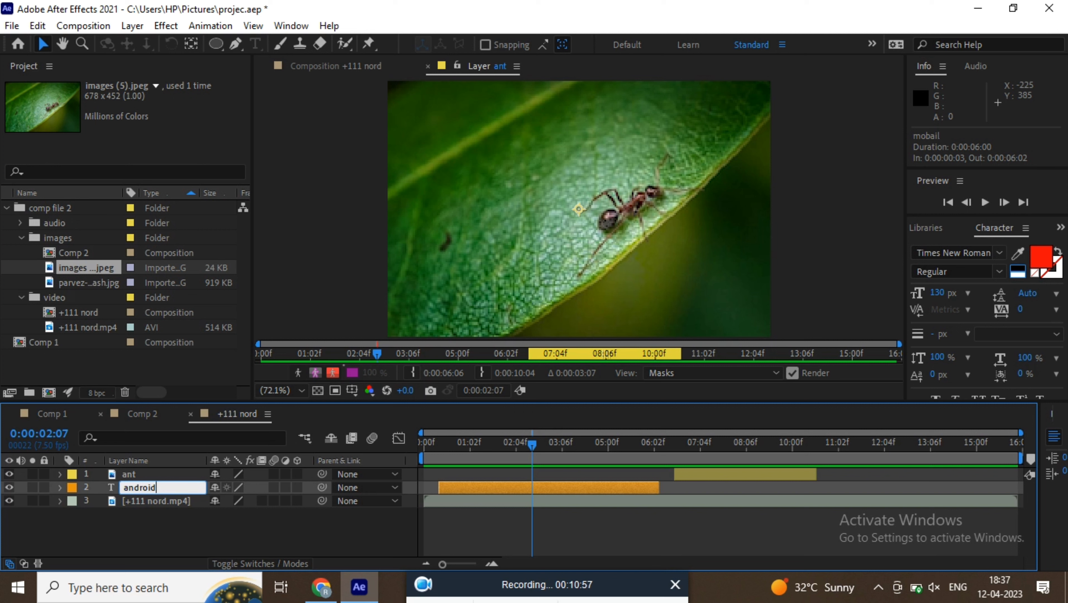
key(Return)
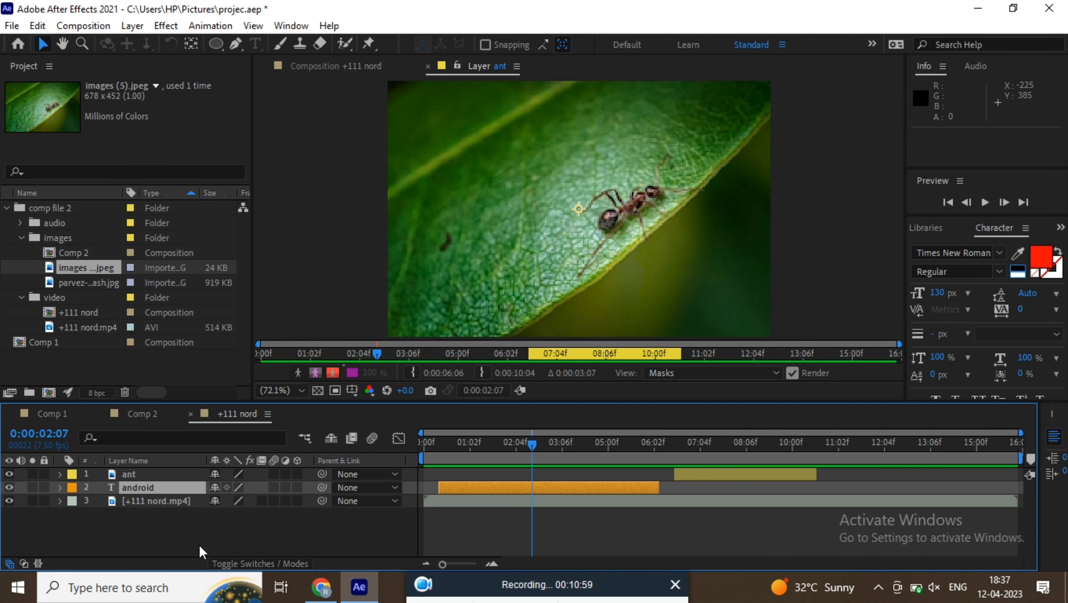
Open the android layer's text for editing in the composition view.
click(169, 490)
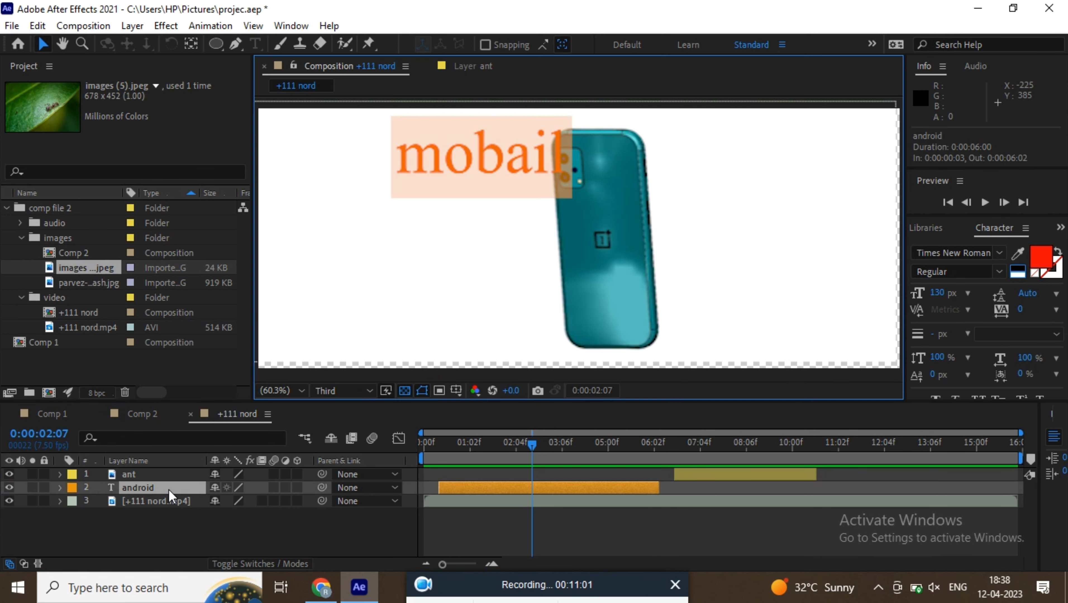
key(ctrl+t)
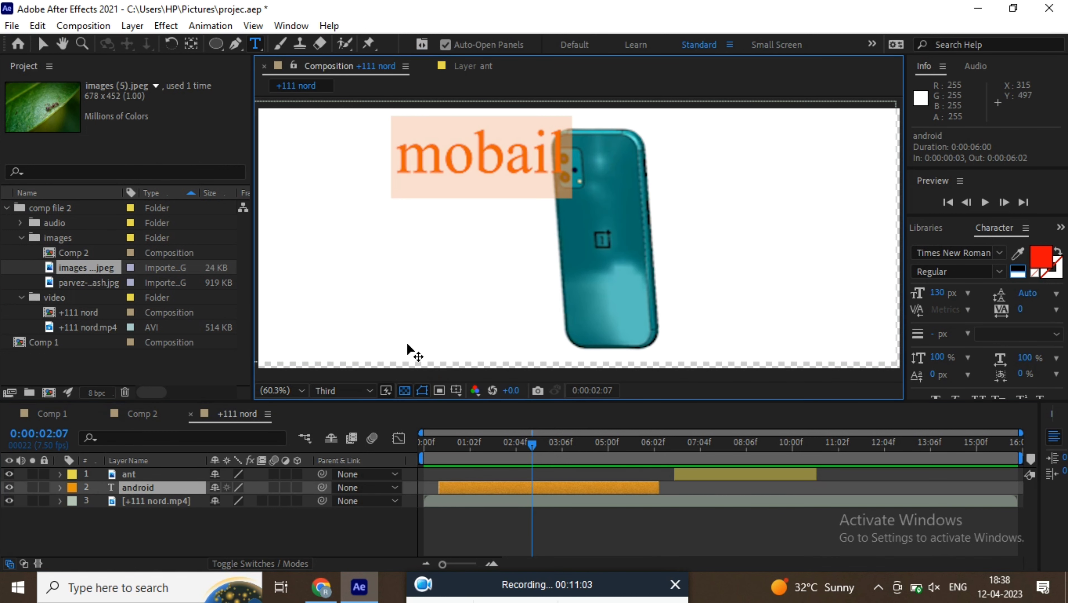